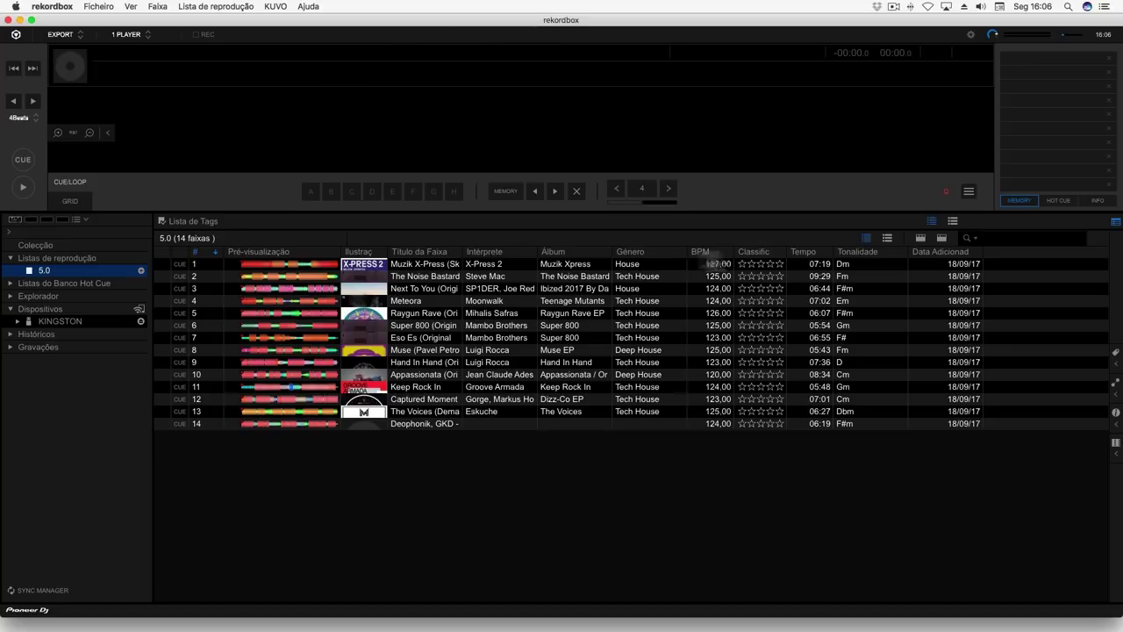
Load track 14, "Keep The Vibe (Original Mix)", into the player and preview its start twice, returning to the cue point
double_click(518, 428)
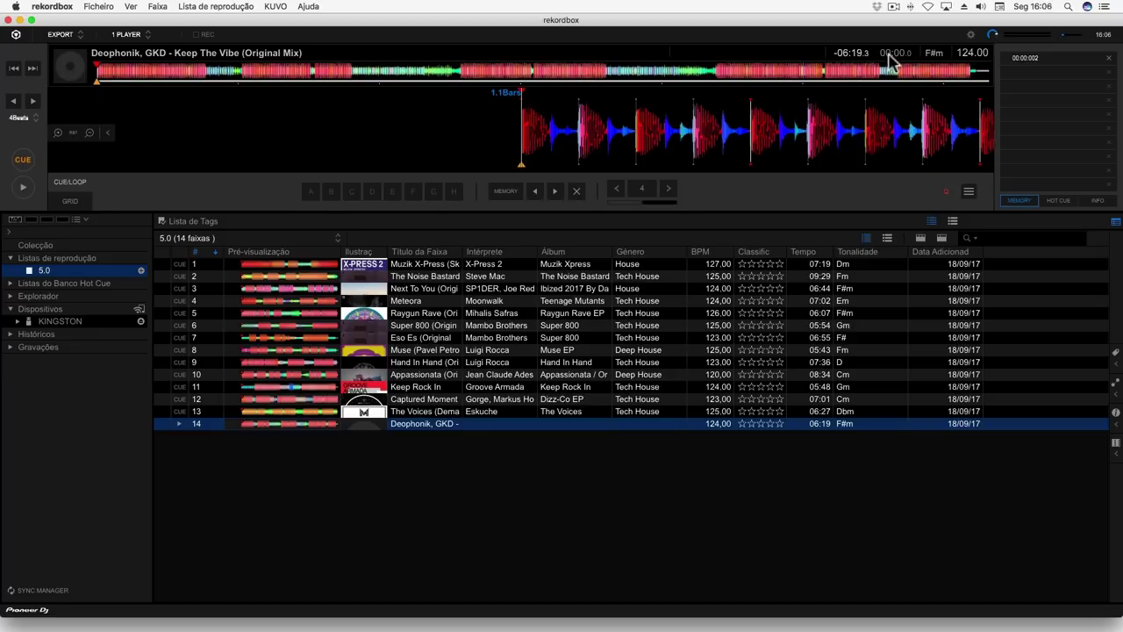
click(23, 187)
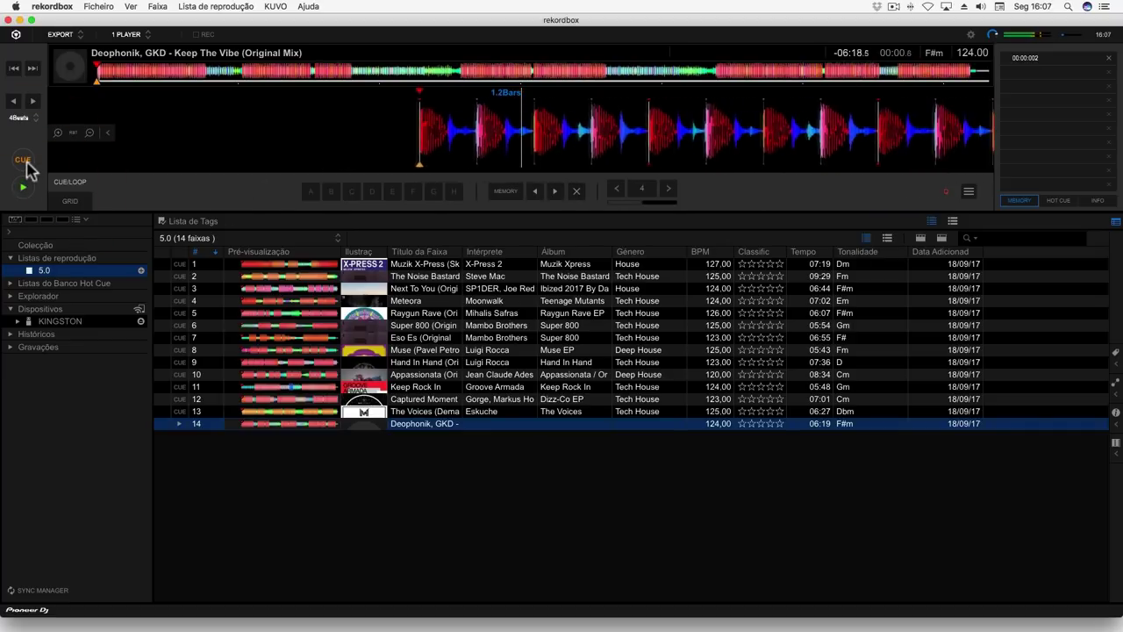
click(24, 162)
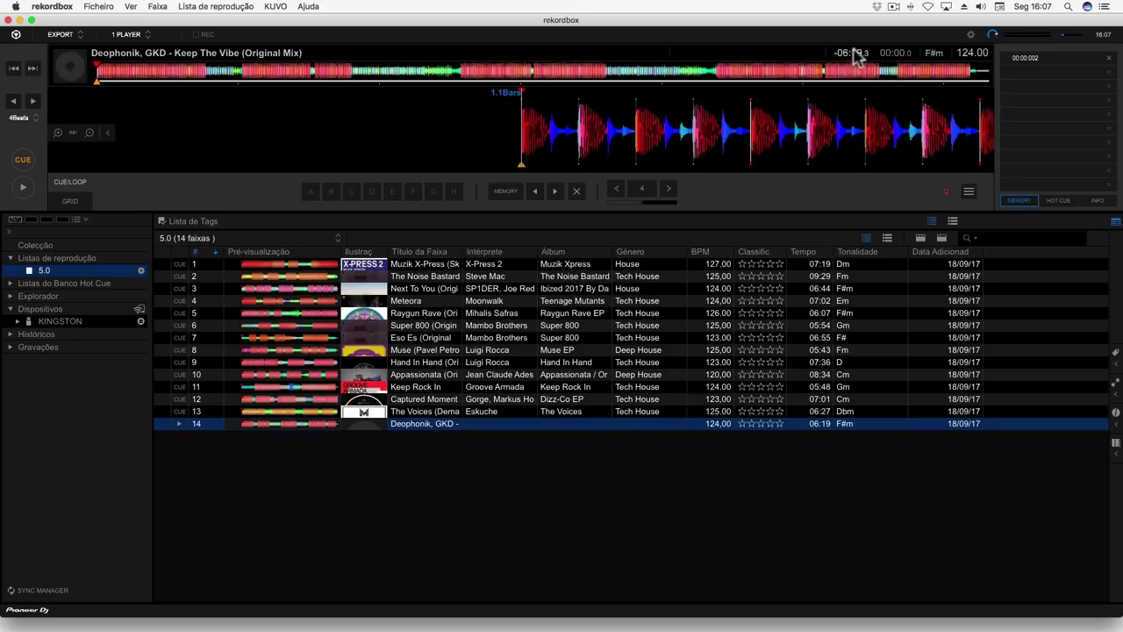
click(26, 189)
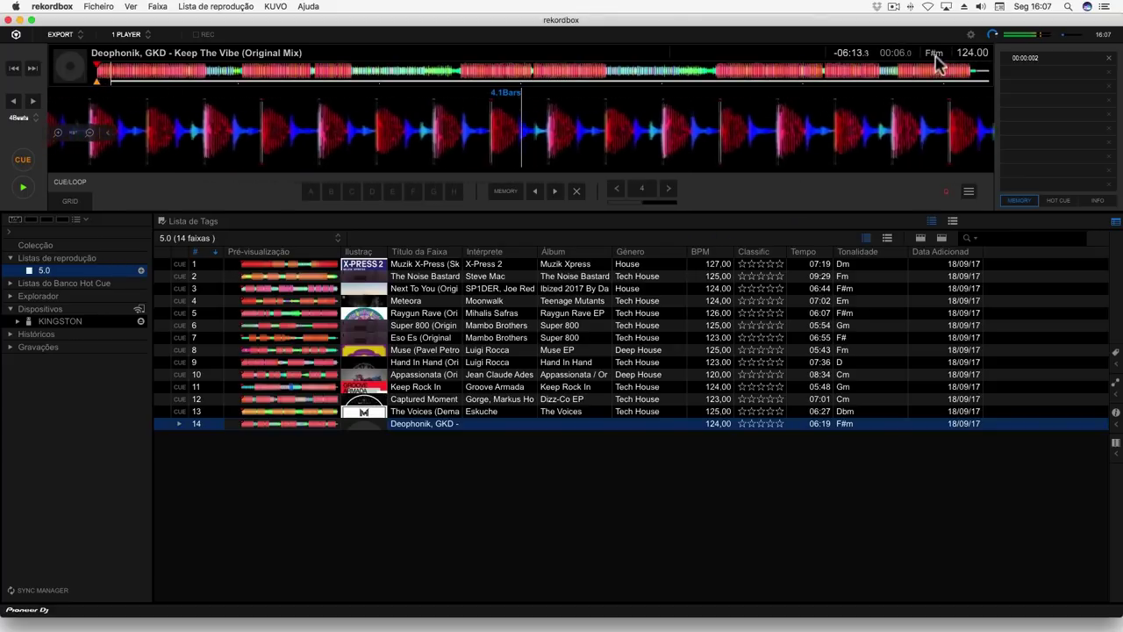
click(23, 160)
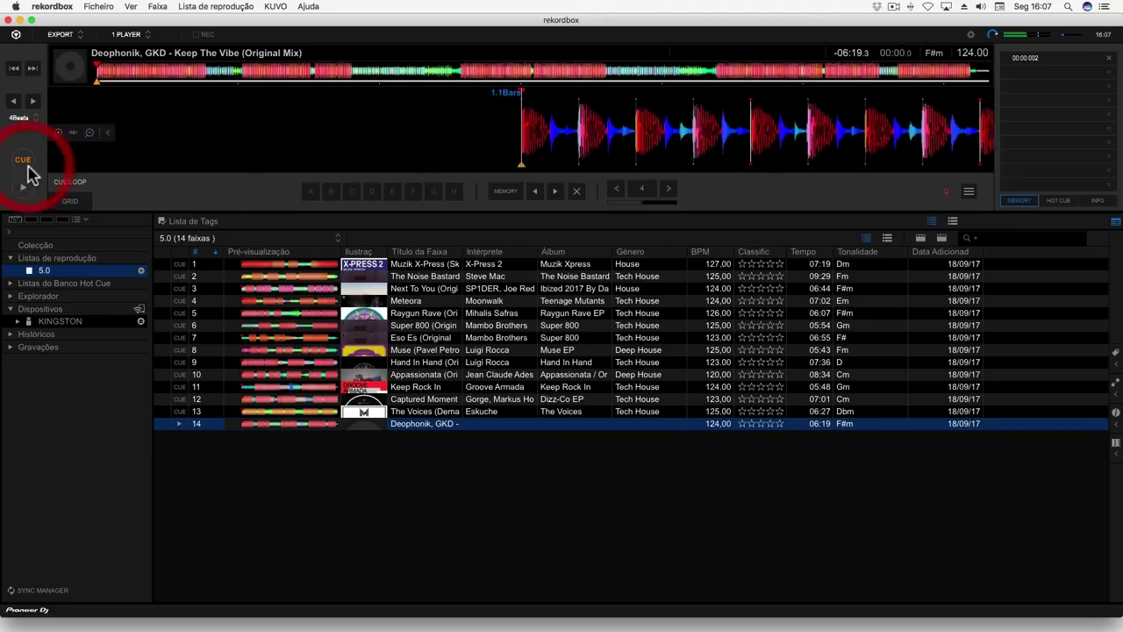
Change the player layout to 2 PLAYER
click(149, 41)
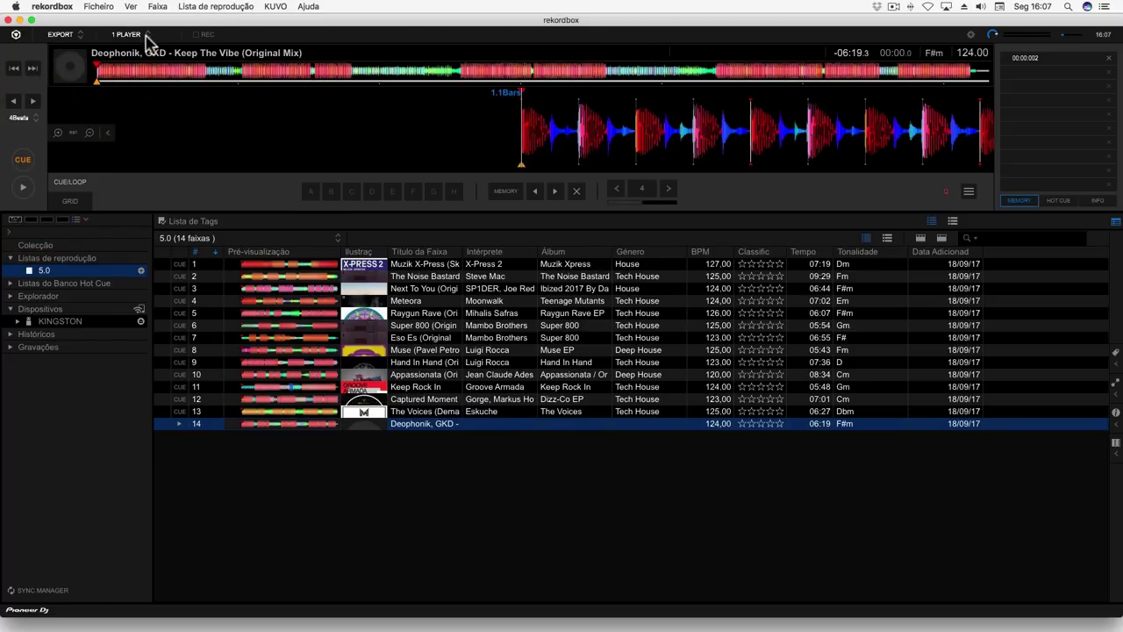
click(147, 39)
click(143, 63)
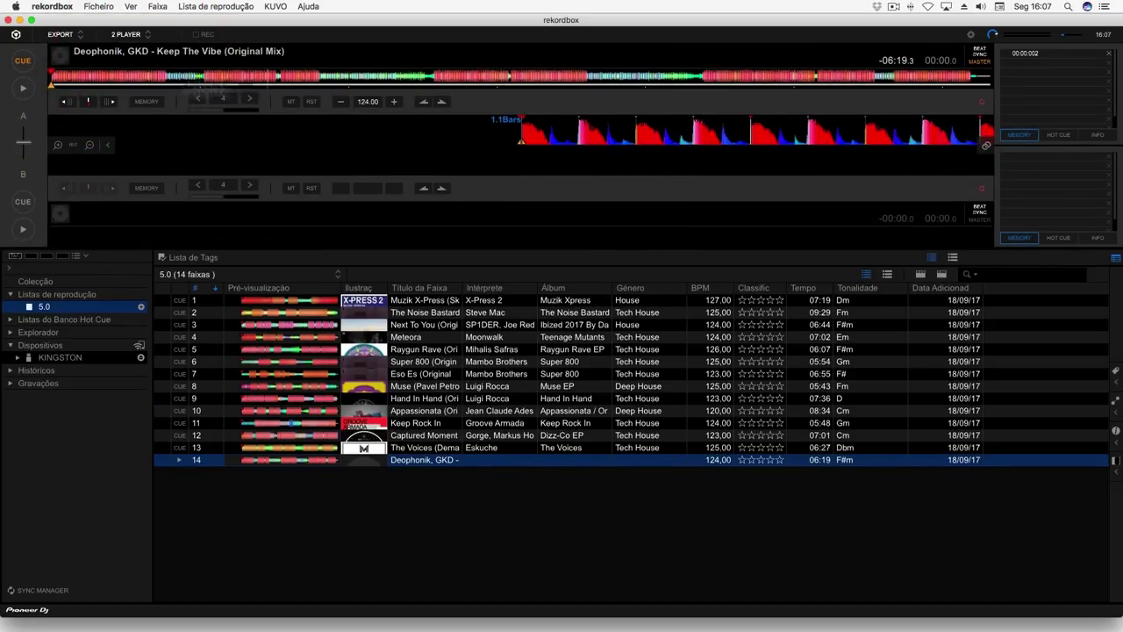
Play "Keep The Vibe" in the upper player and load track 12, "Captured Moments (Original)", into the lower player
click(26, 89)
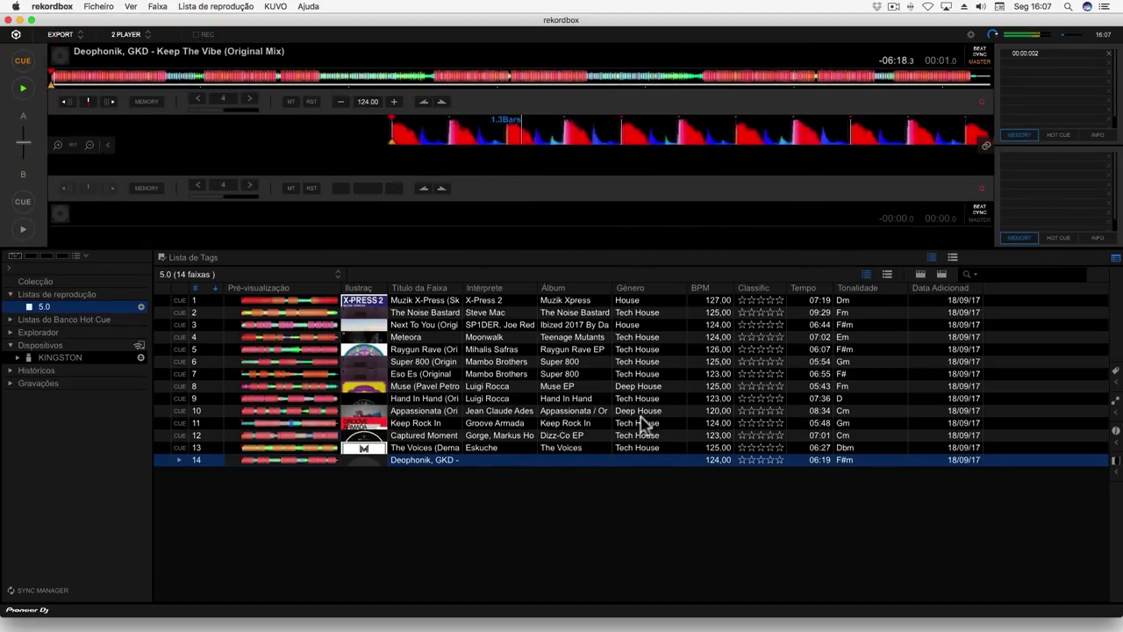
click(659, 436)
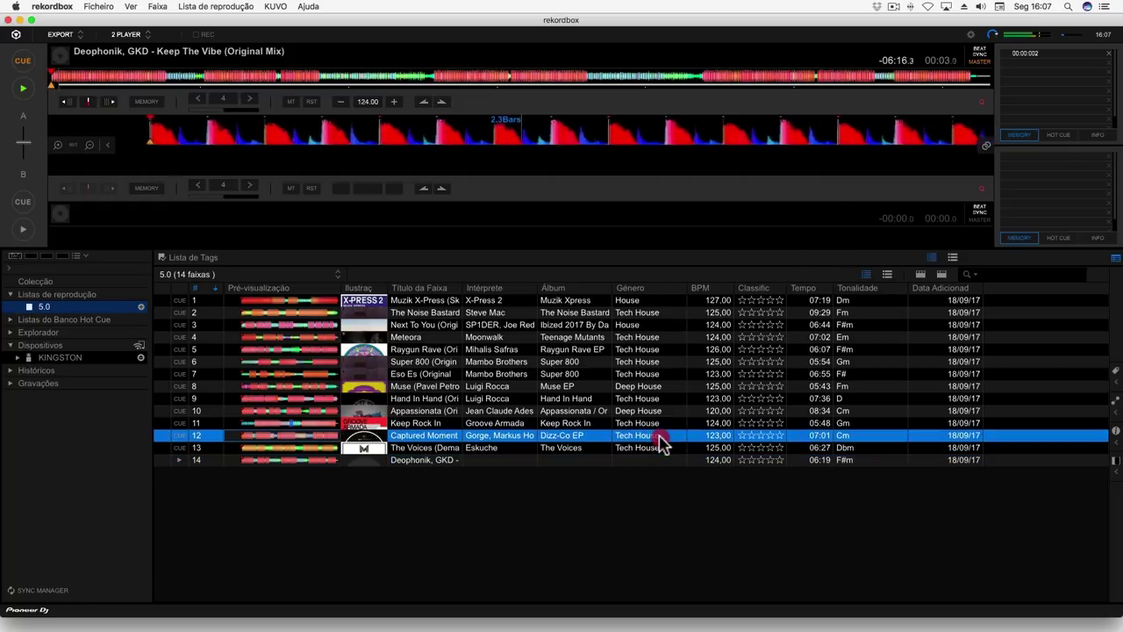
drag(659, 436, 677, 219)
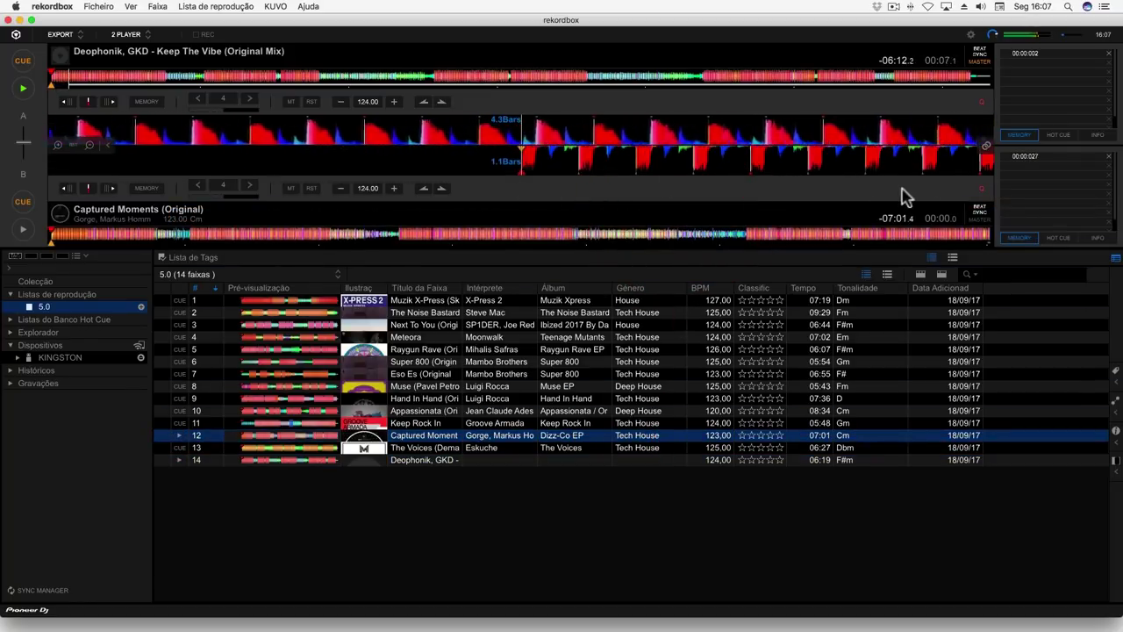
click(1026, 163)
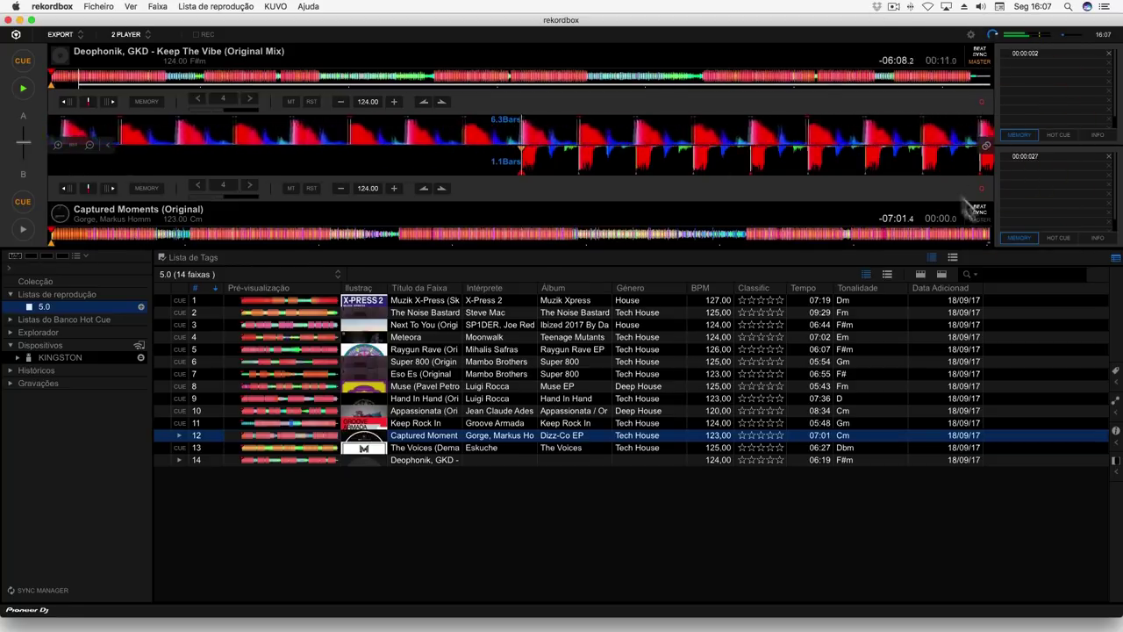
Play "Captured Moments" alongside the first track, return it to its cue point, and pause "Keep The Vibe"
click(24, 229)
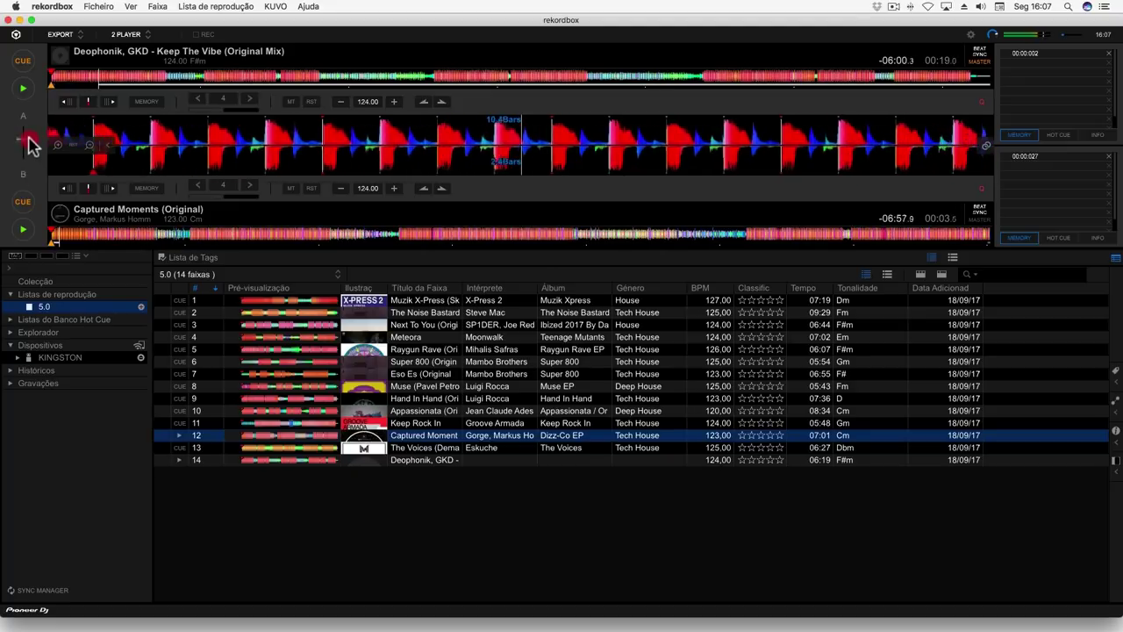
click(23, 200)
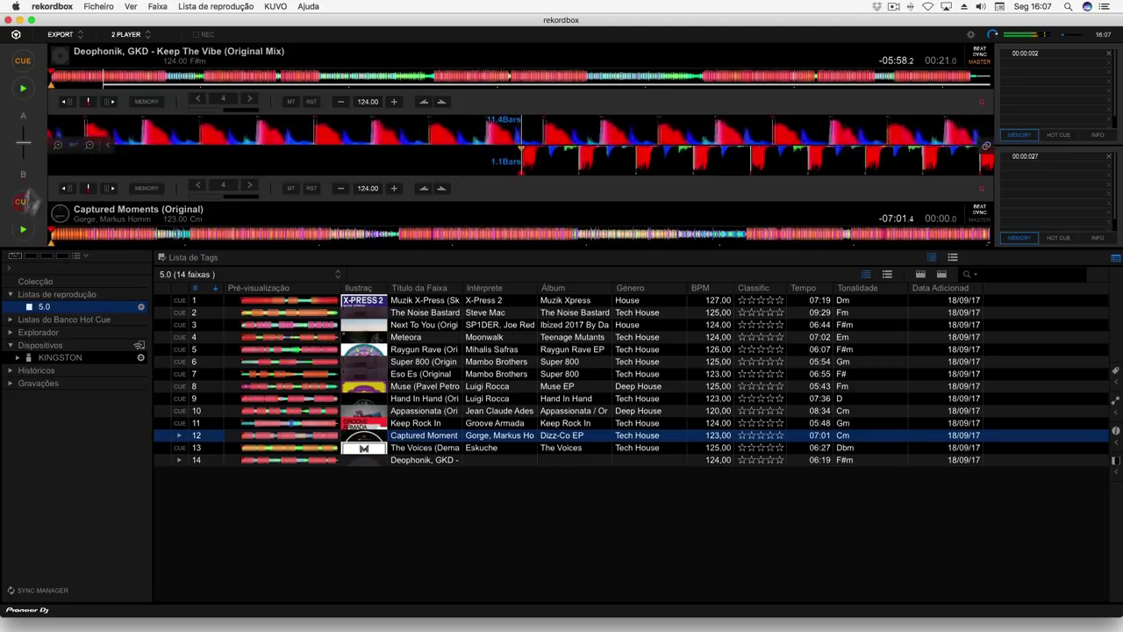
click(23, 88)
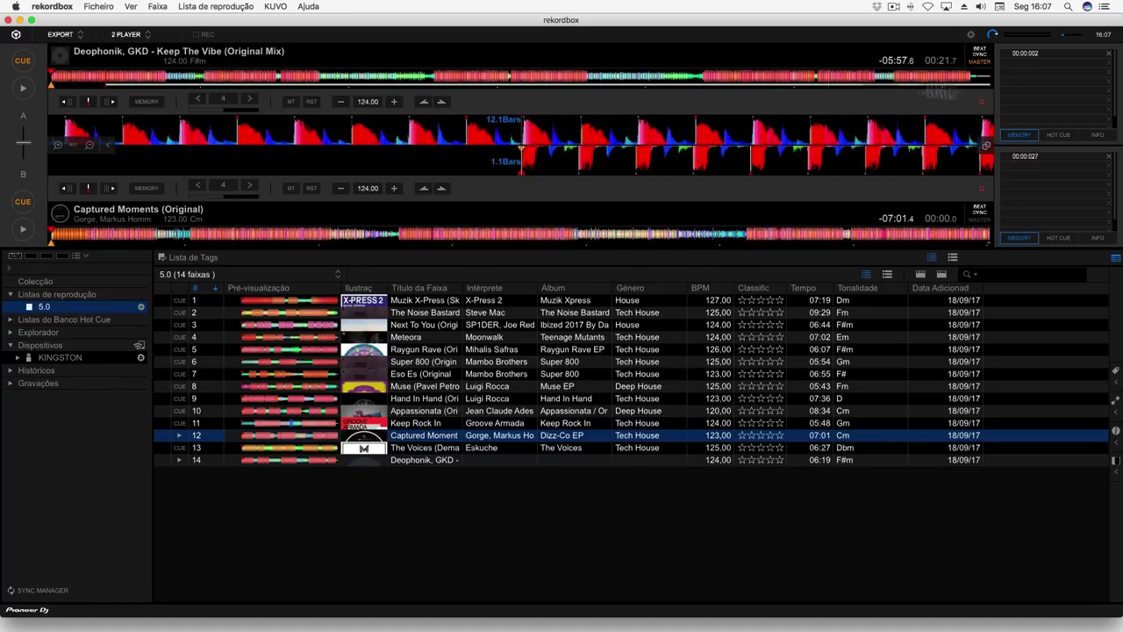
Slightly increase the track browser's text size and line spacing in the preferences, and try out bold text
click(971, 35)
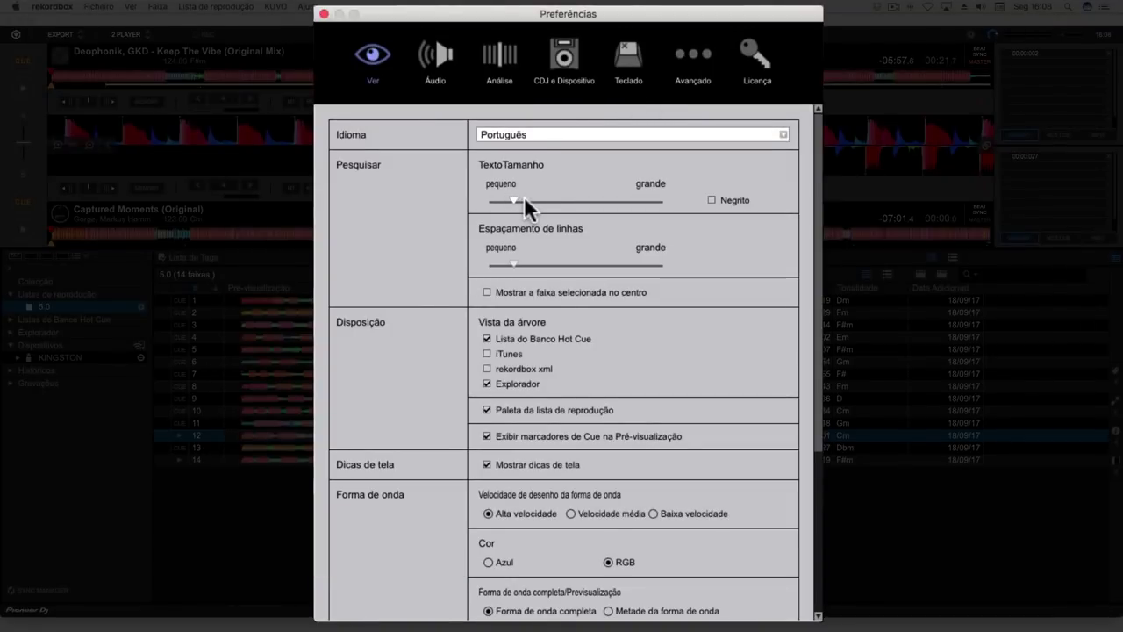
click(529, 196)
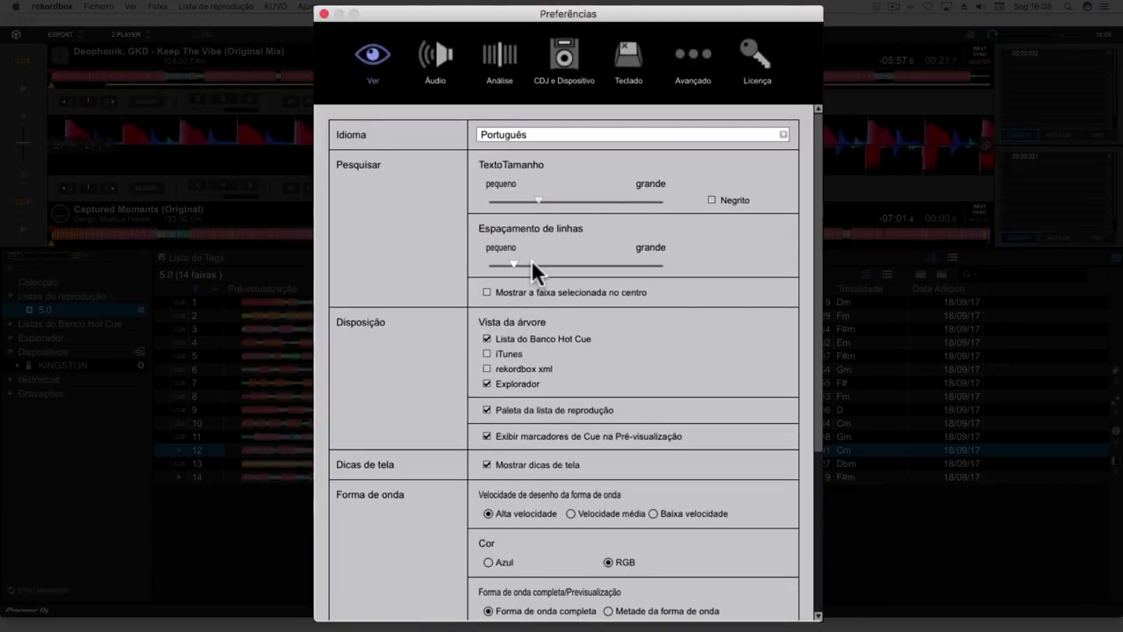
click(537, 273)
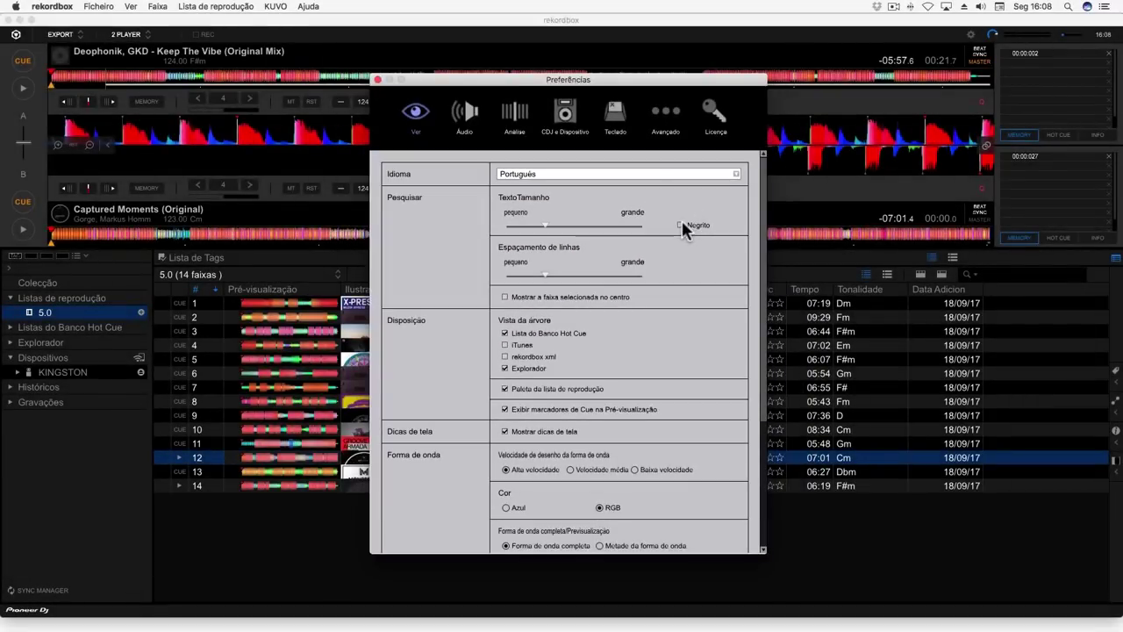
click(681, 224)
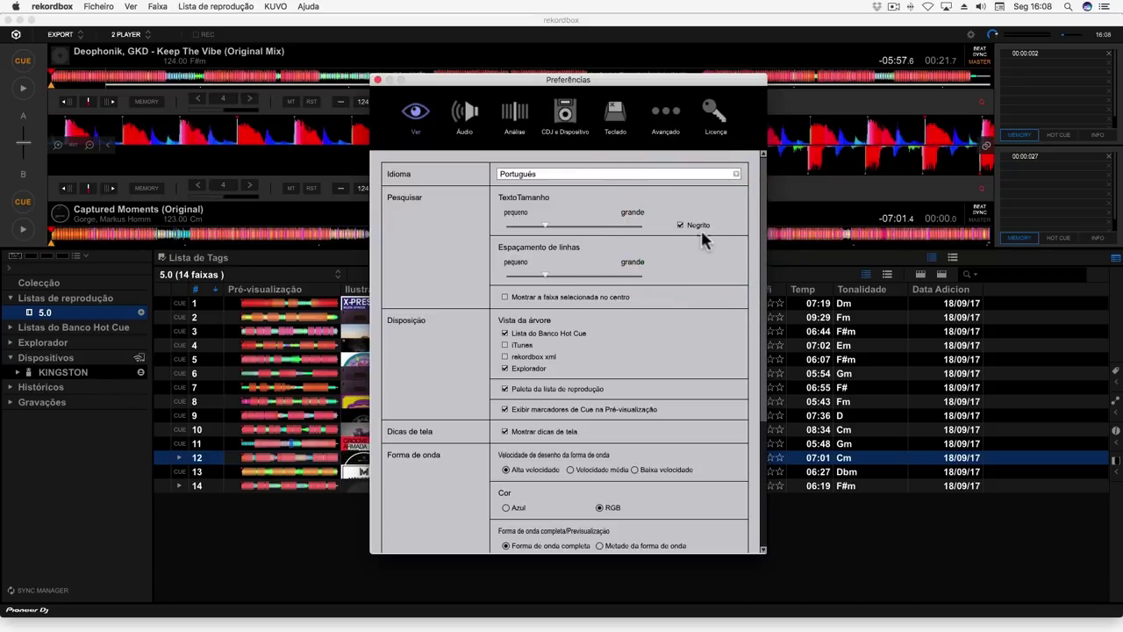
click(376, 80)
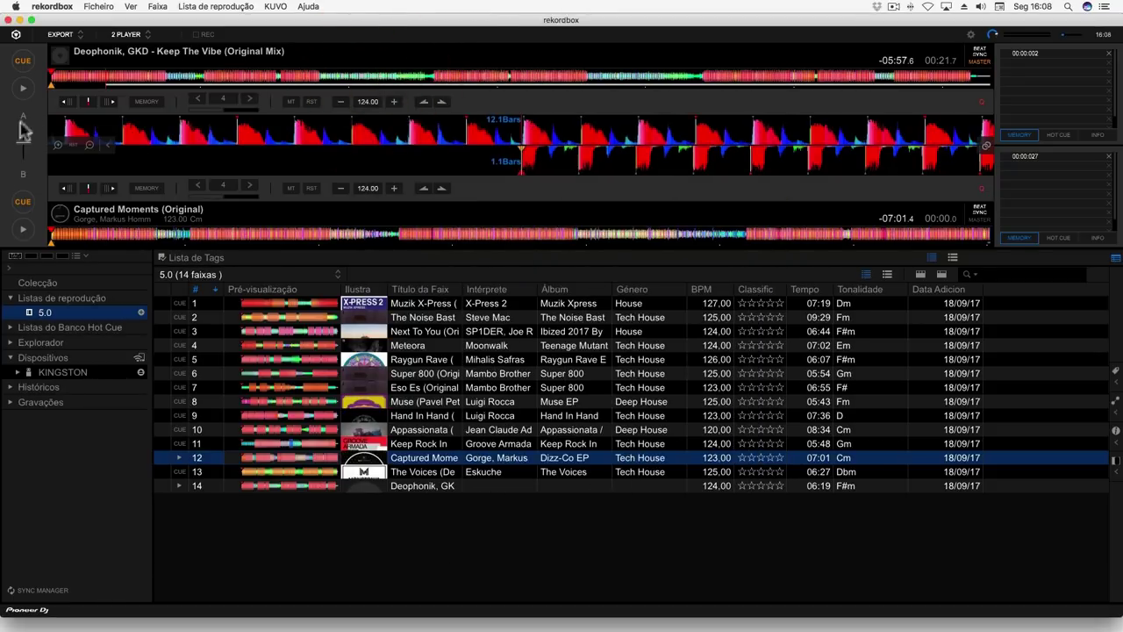
Return the player layout to 1 PLAYER
click(145, 36)
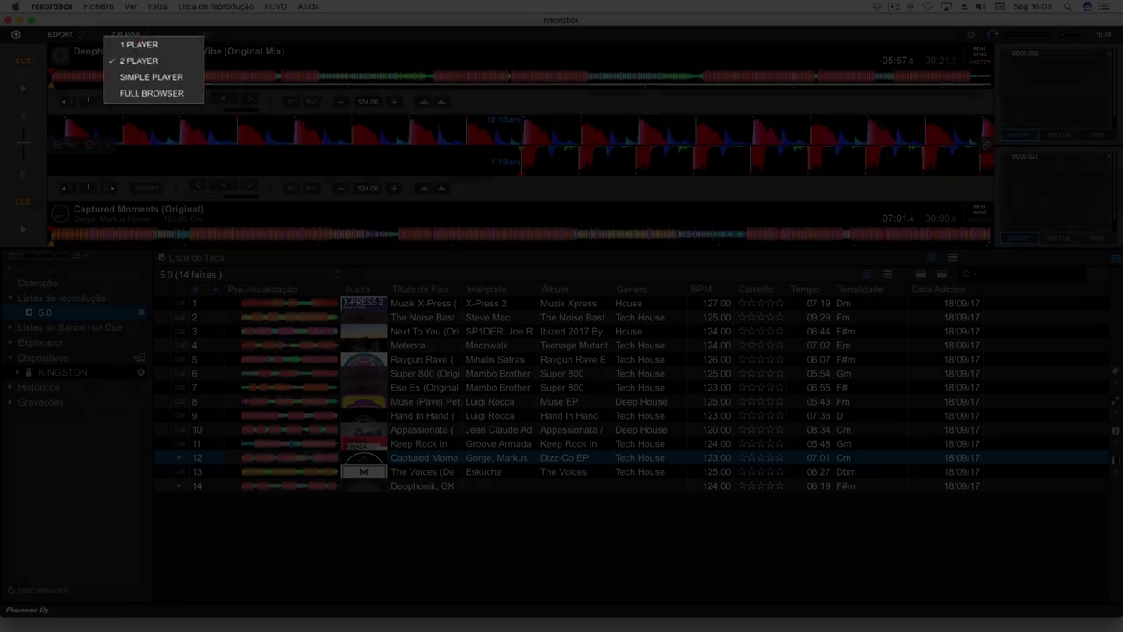
click(133, 43)
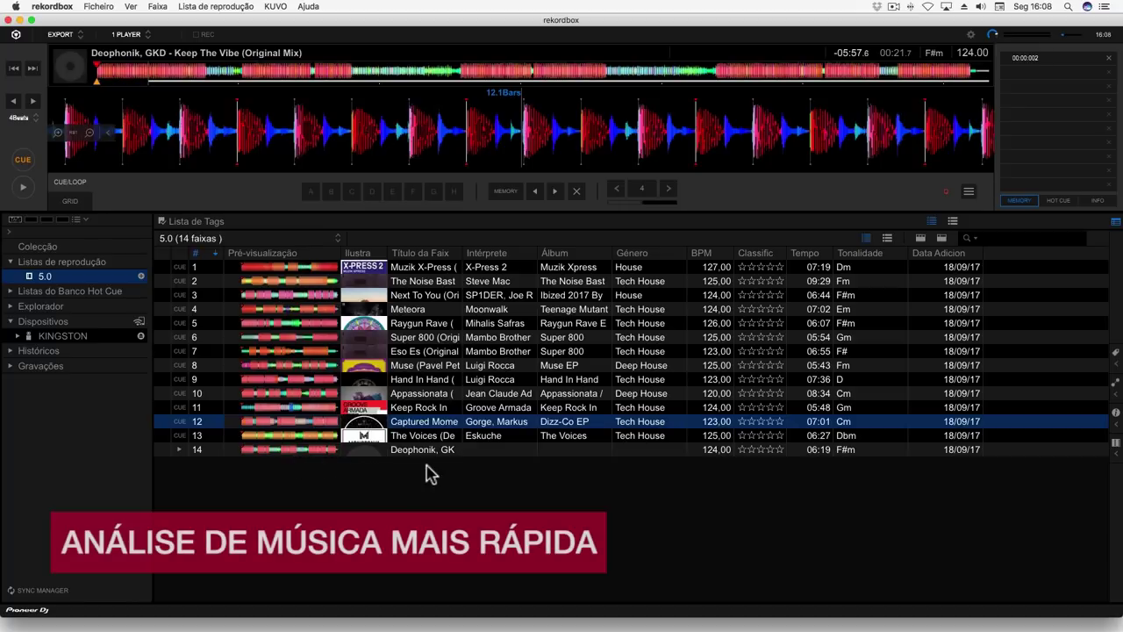
Add the Jupiter Pace "The Beat" and In.Deed "Lova and Hapiness" MP3s from the 5.0 music folder in Finder to the 5.0 playlist
mouse_move(298, 629)
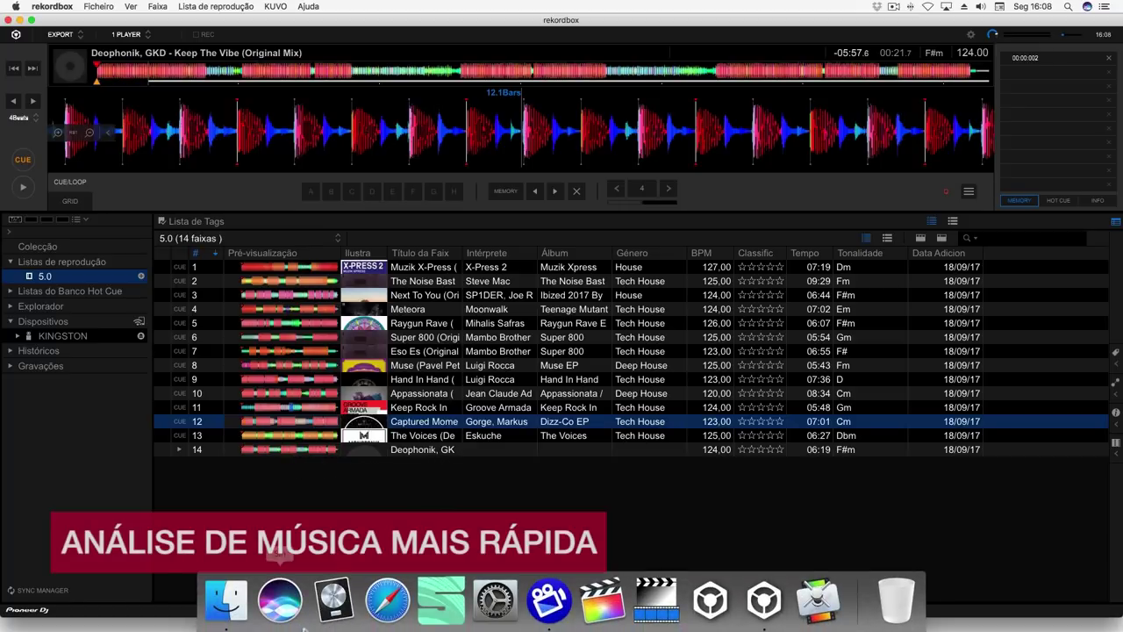
click(224, 614)
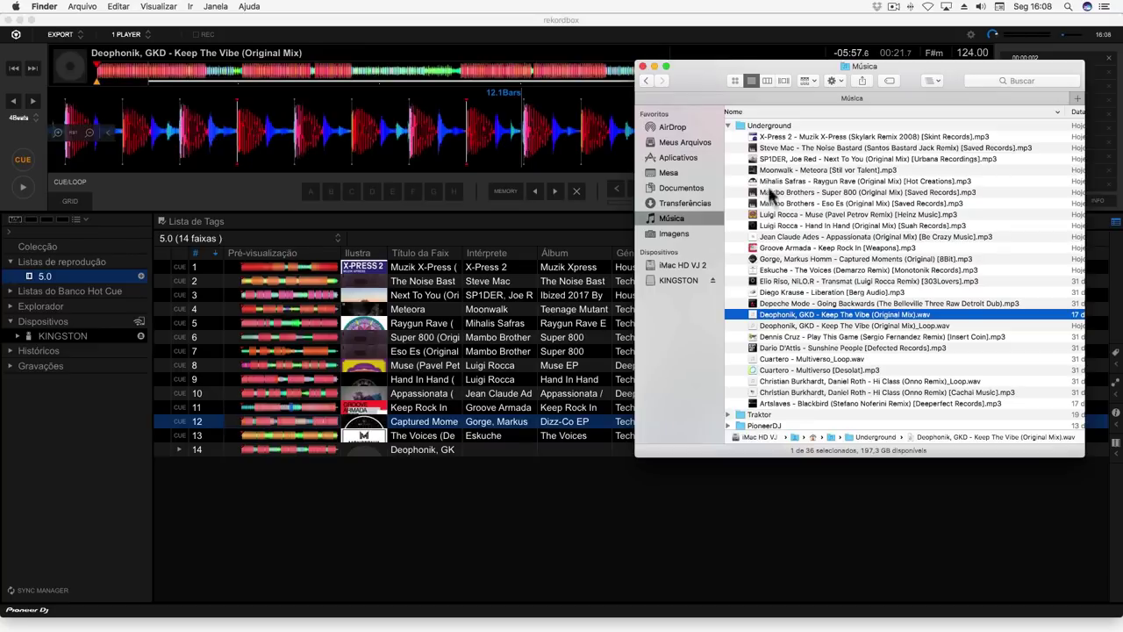
click(728, 128)
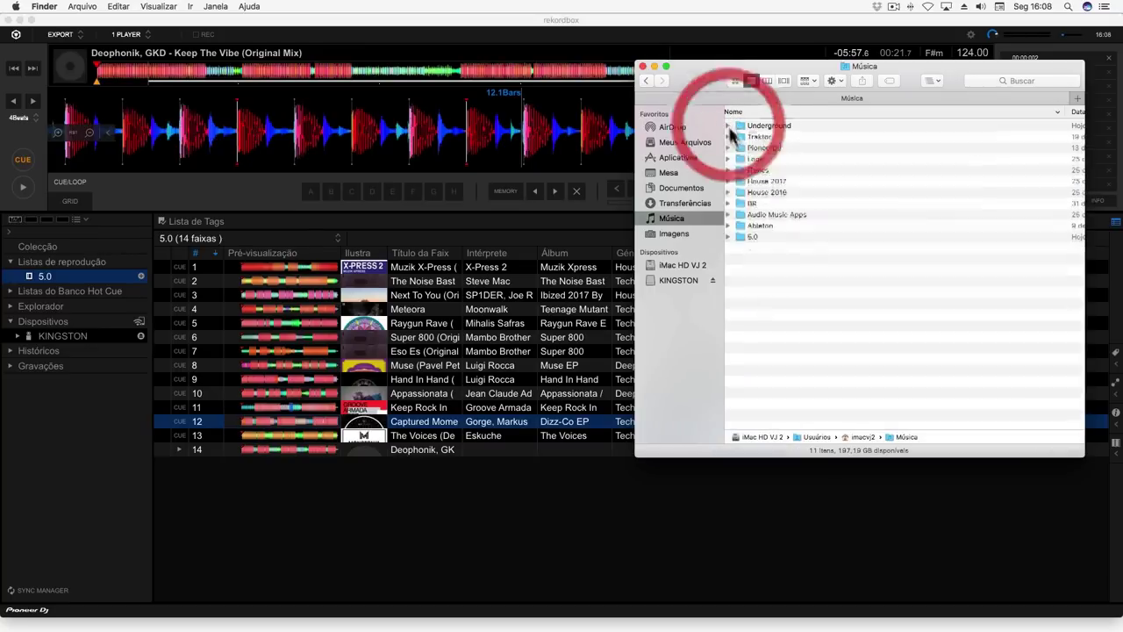
click(728, 236)
click(780, 269)
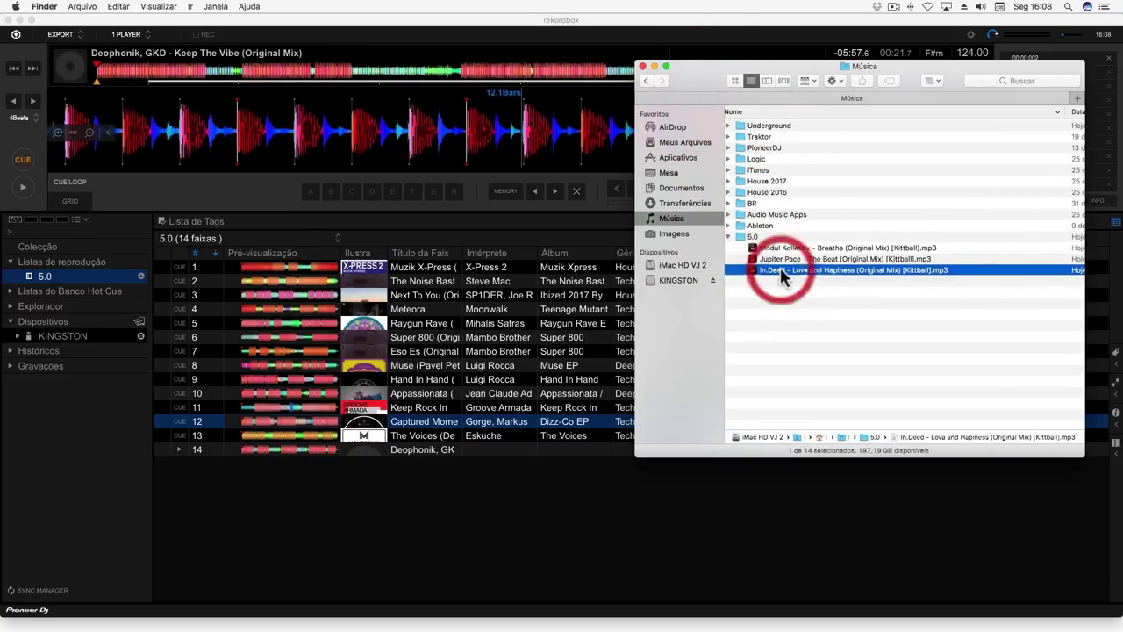
key(shift+Up)
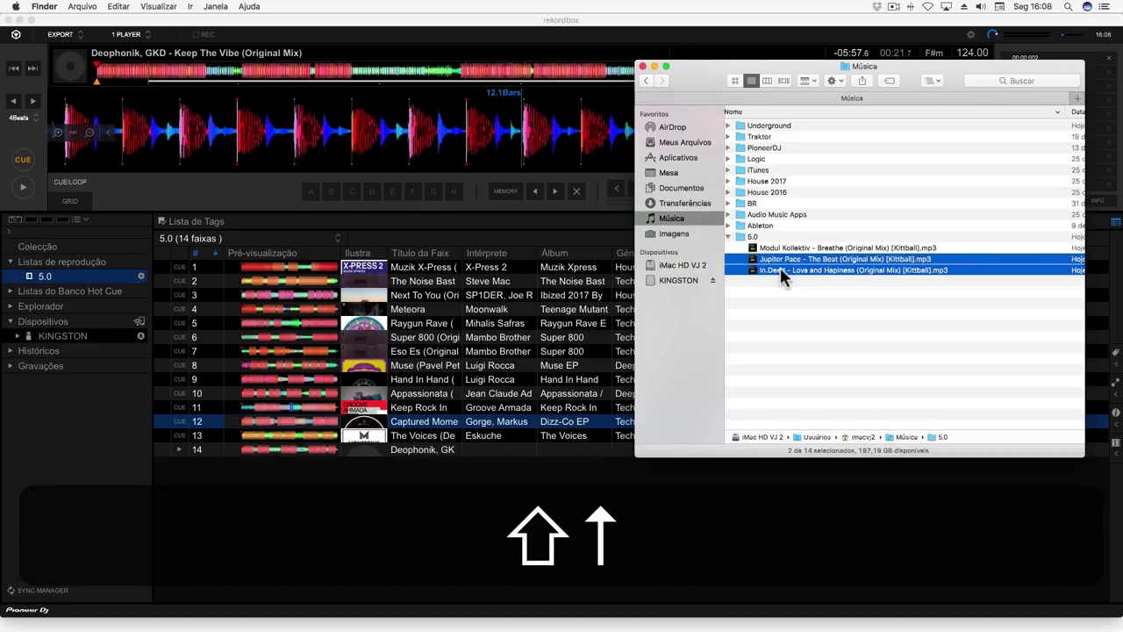
drag(788, 271, 413, 488)
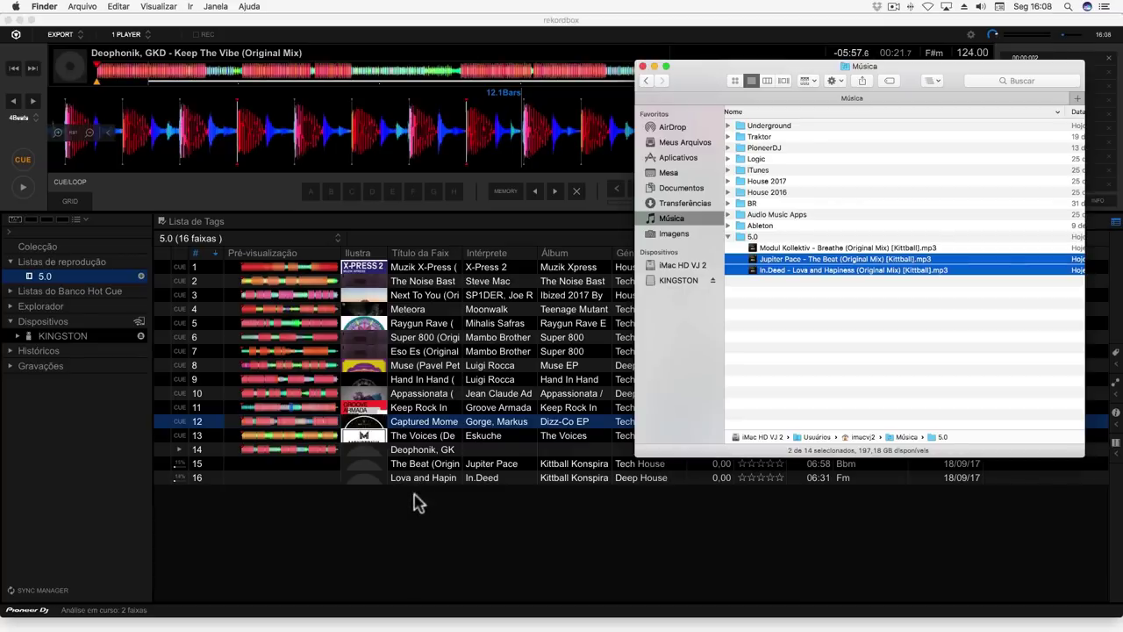
click(414, 504)
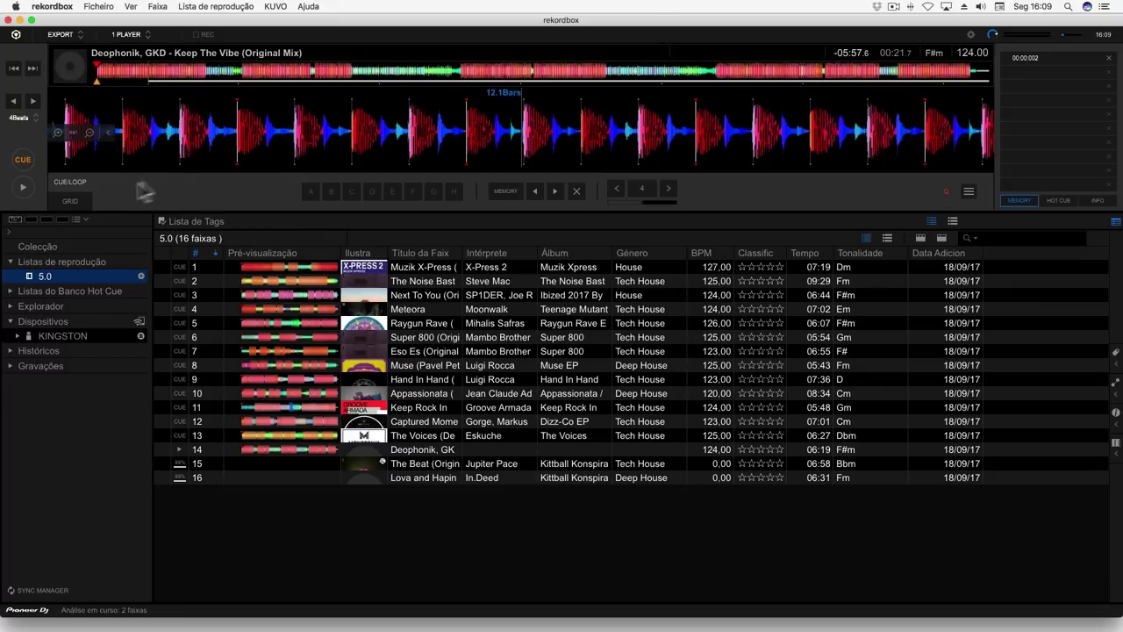
Examine the loaded track's beat grid editing controls and its manual loop controls
click(79, 201)
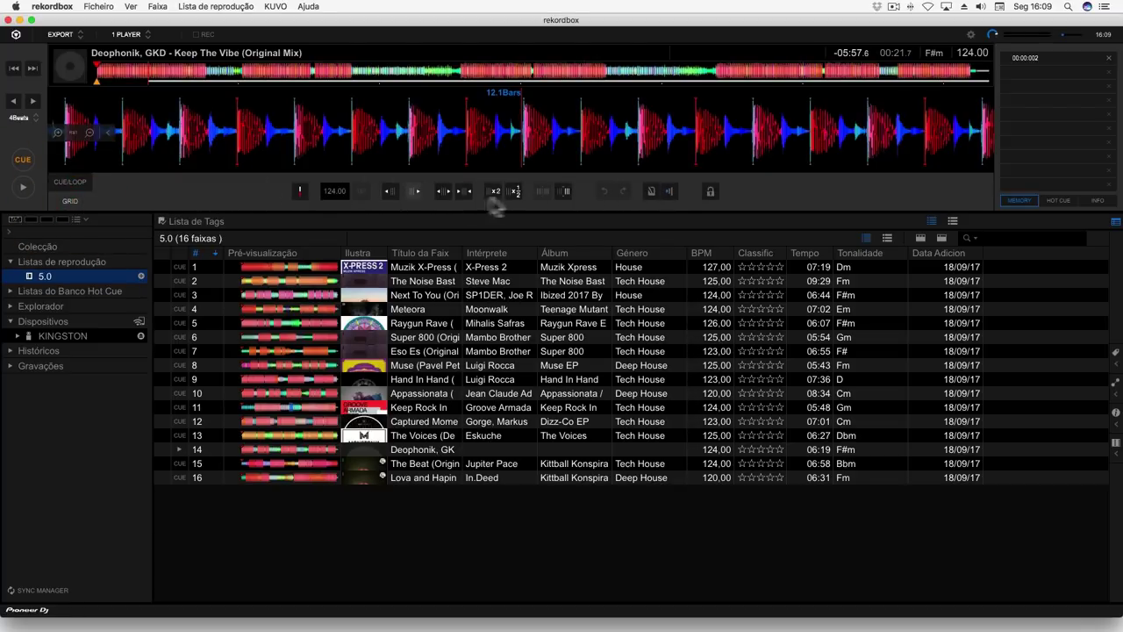
click(73, 182)
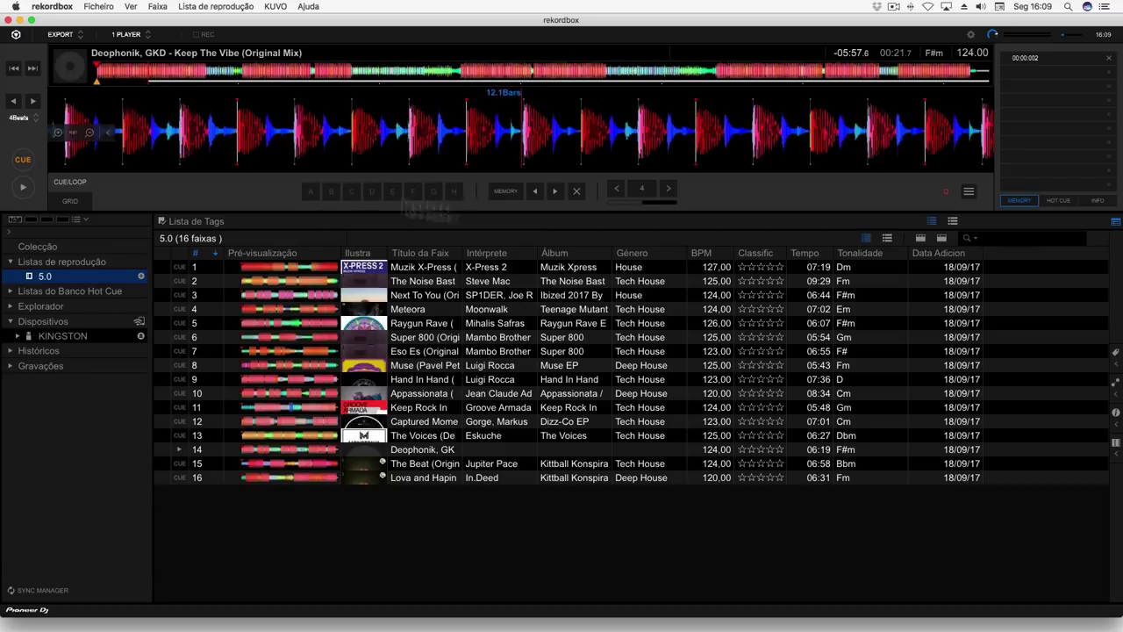
click(668, 188)
click(617, 187)
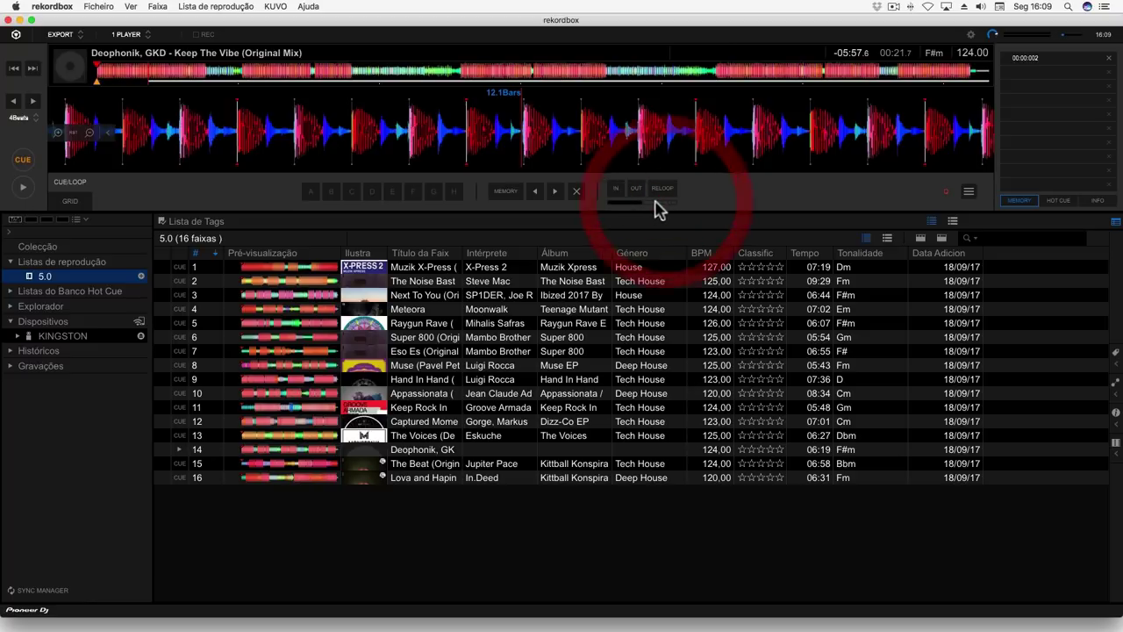
click(632, 202)
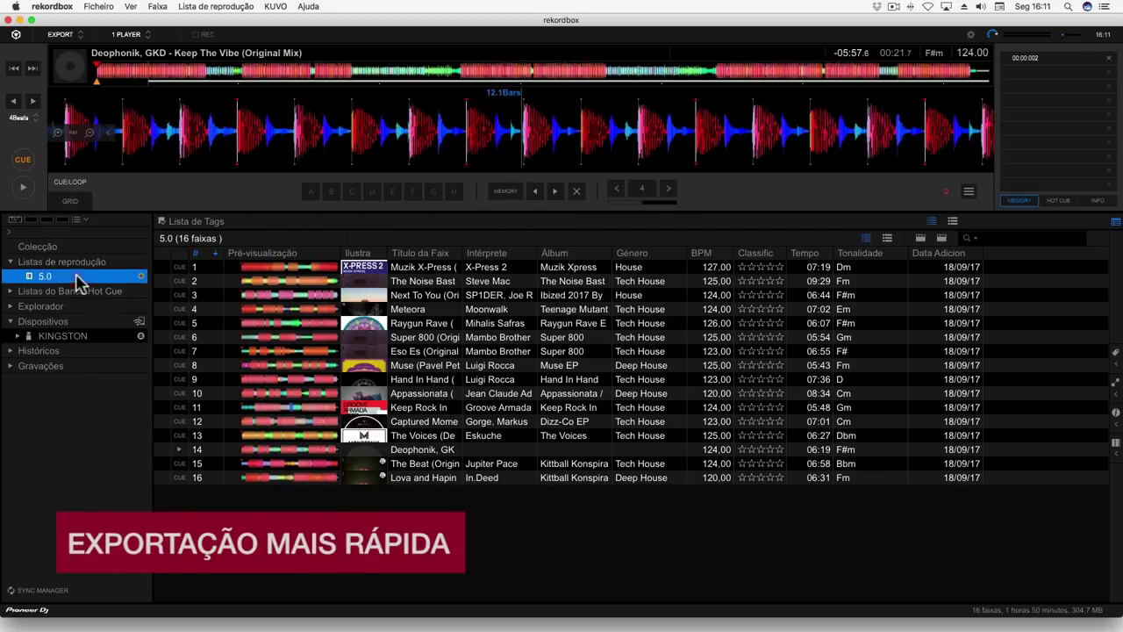
Export the 5.0 playlist to the KINGSTON device
right_click(77, 279)
mouse_move(160, 289)
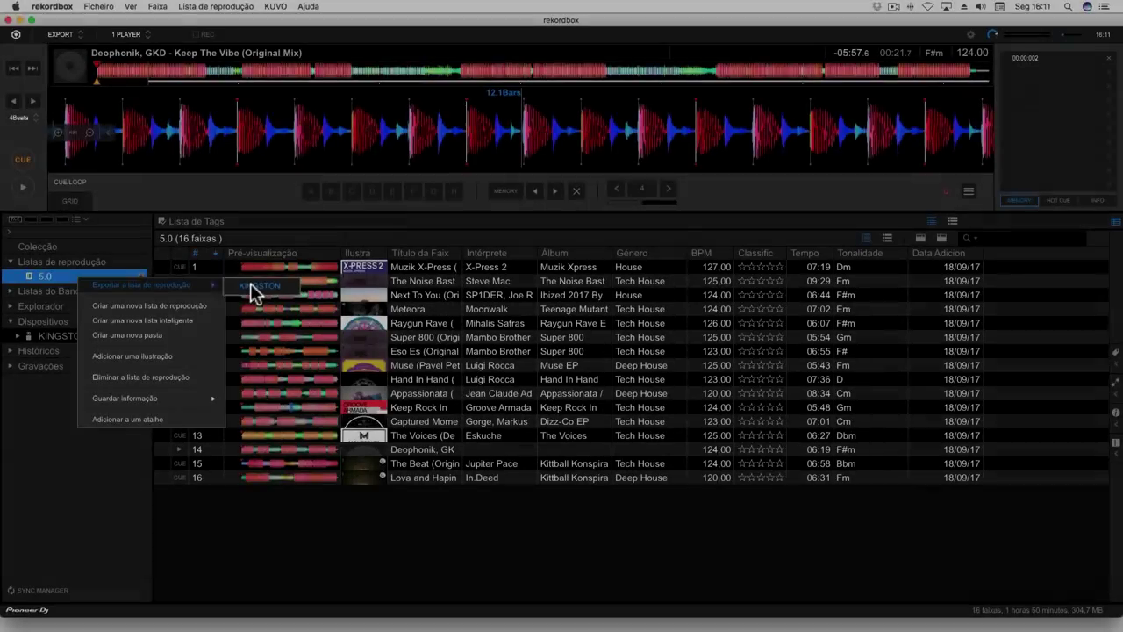
click(249, 285)
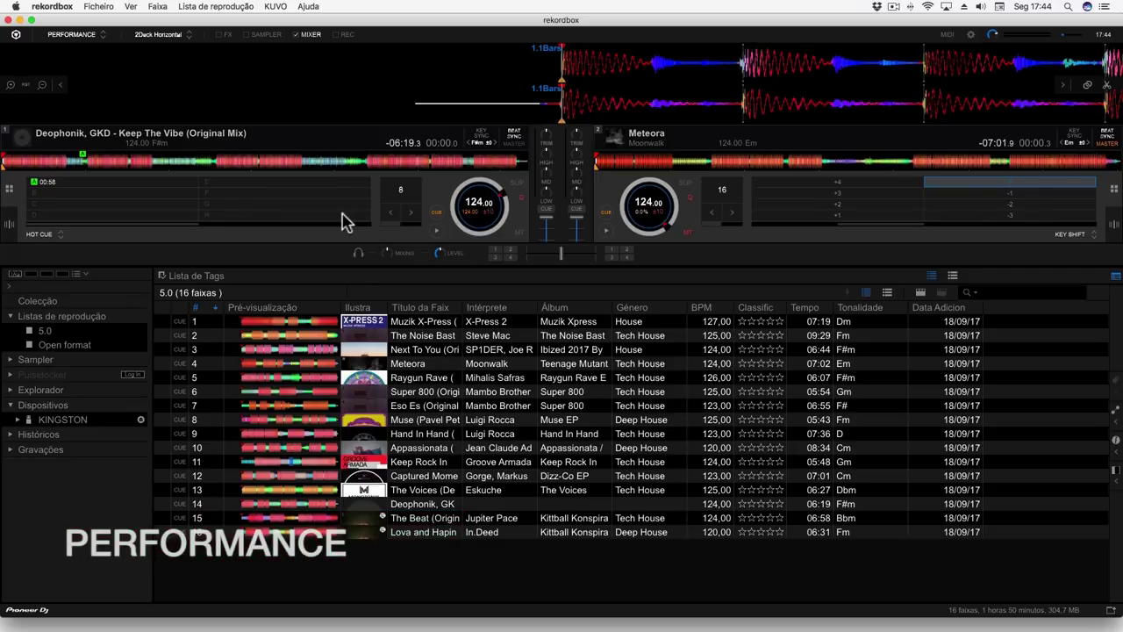
Show the second bank of hot cue pads, I to P, on deck 1
click(211, 233)
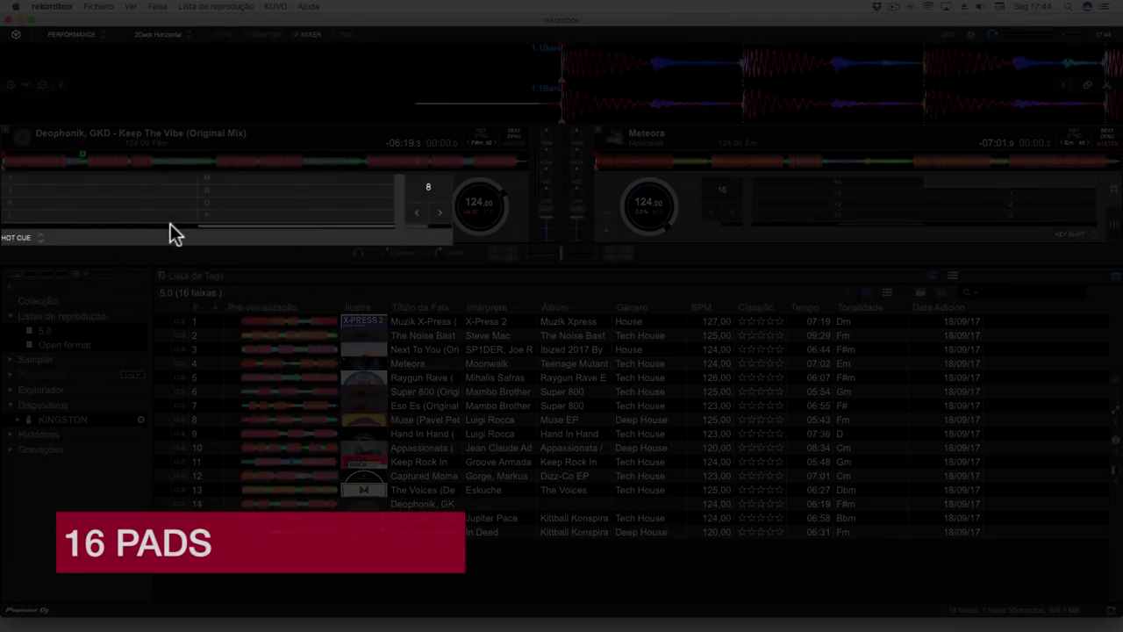
Switch deck 1's hot cue pads back and forth between the two pad banks
drag(170, 227, 223, 227)
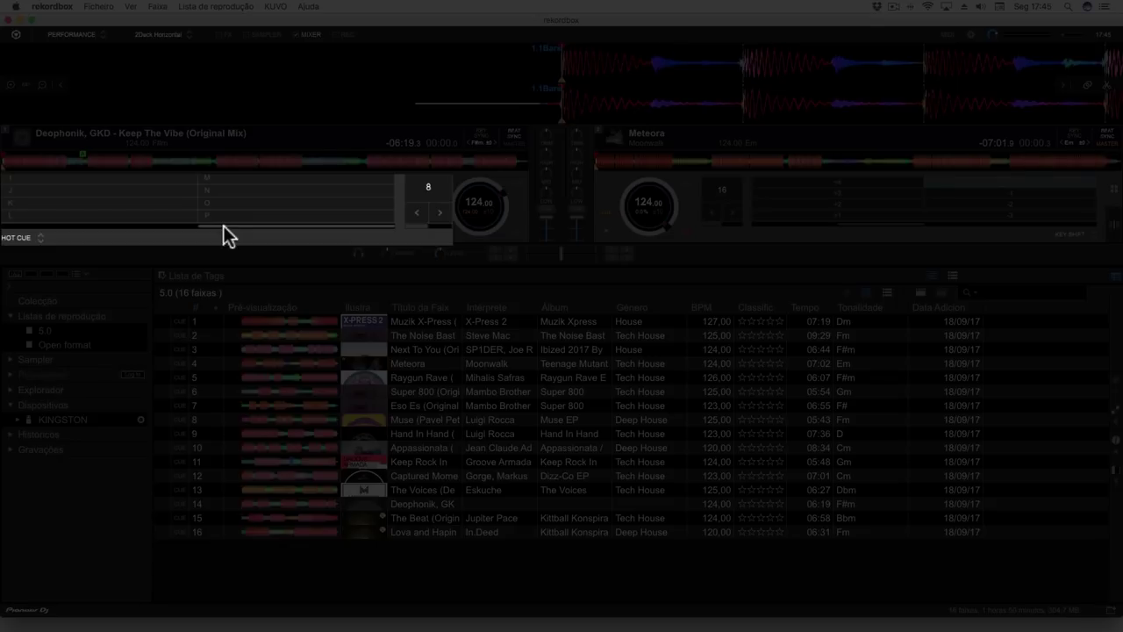
click(179, 223)
click(214, 225)
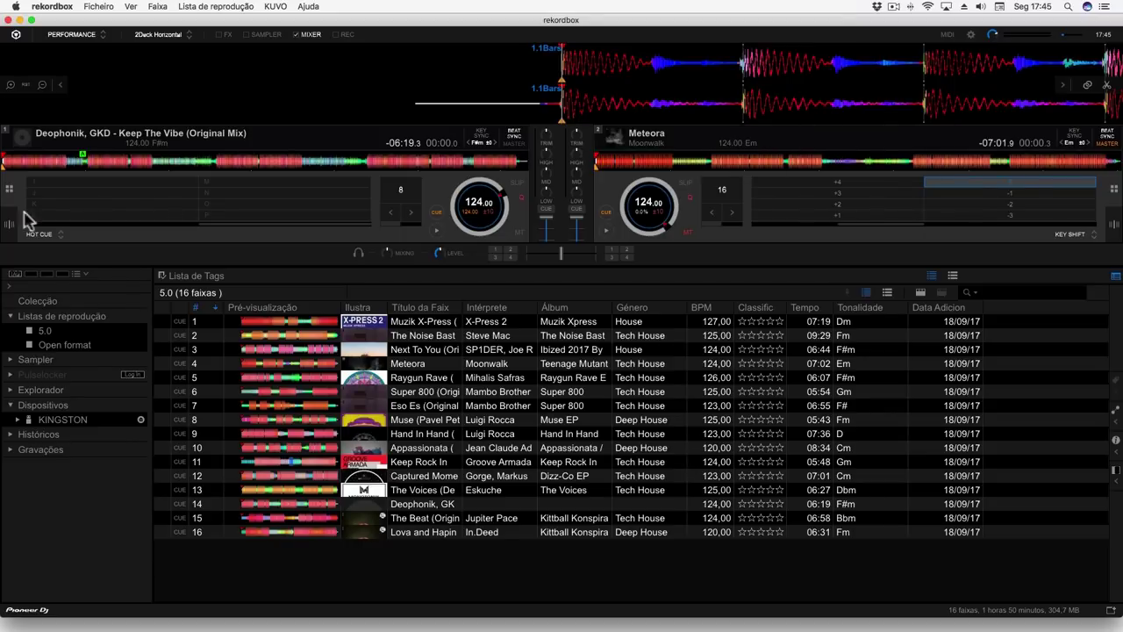
Play Keep The Vibe on deck 1 from near its end and turn on Key Sync for Meteora on deck 2
click(437, 230)
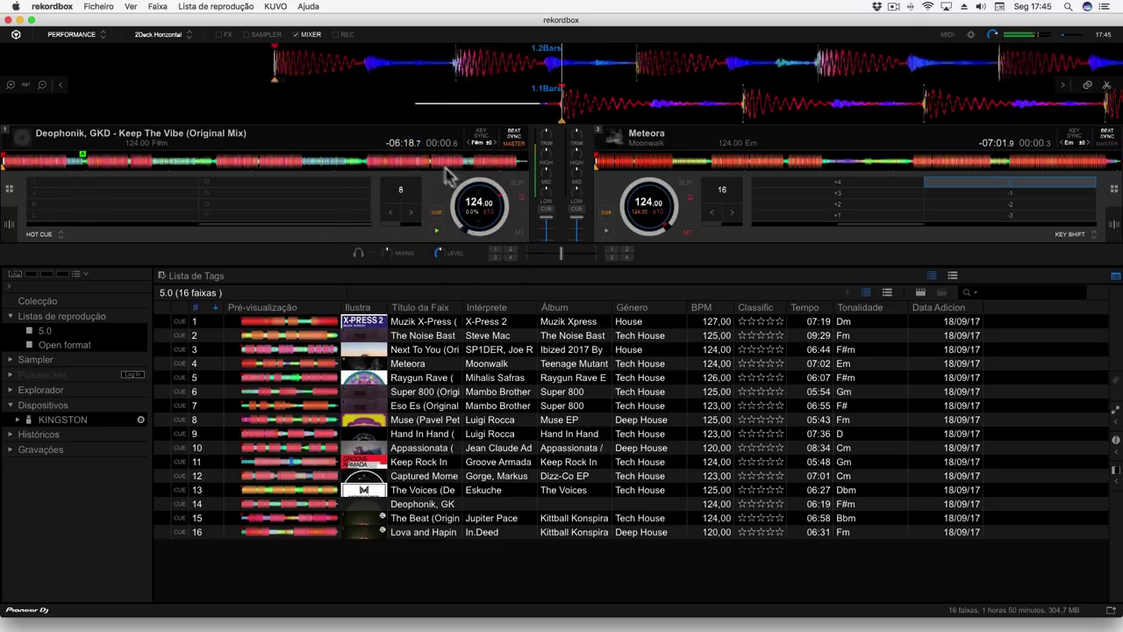
click(457, 163)
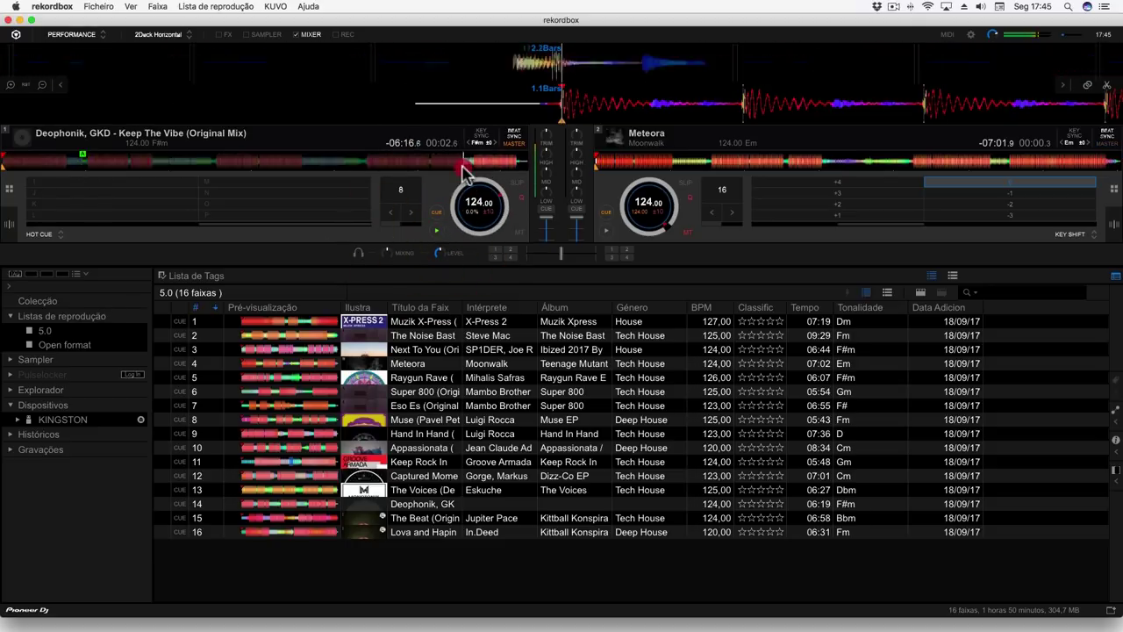
click(1074, 139)
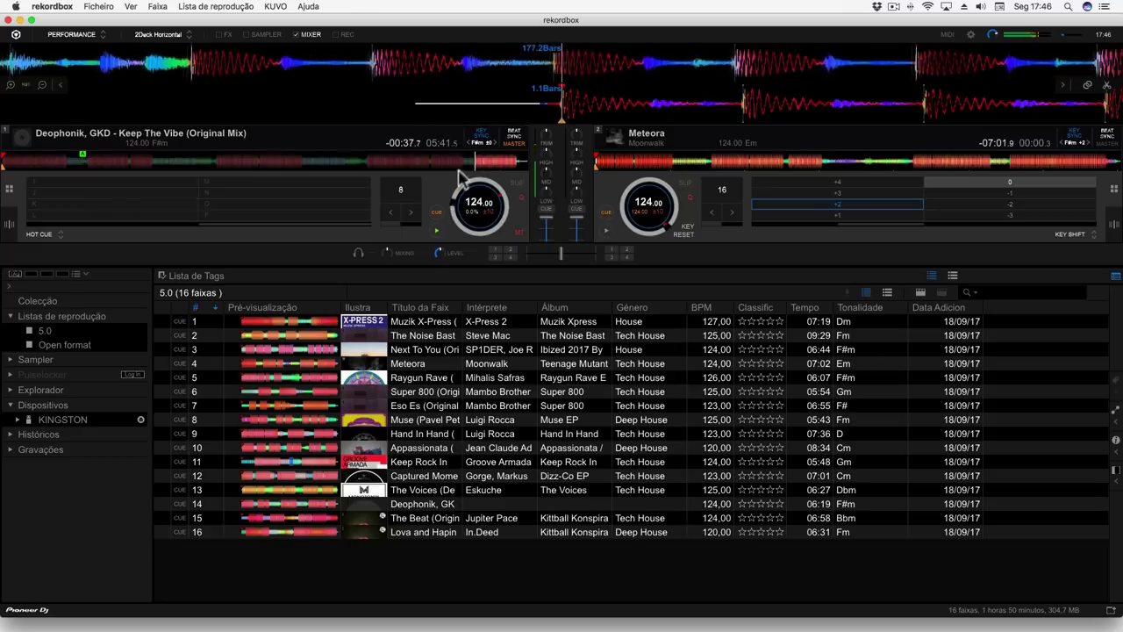
Play Meteora together with the closing section of Keep The Vibe, and return both decks to their cue points
click(472, 163)
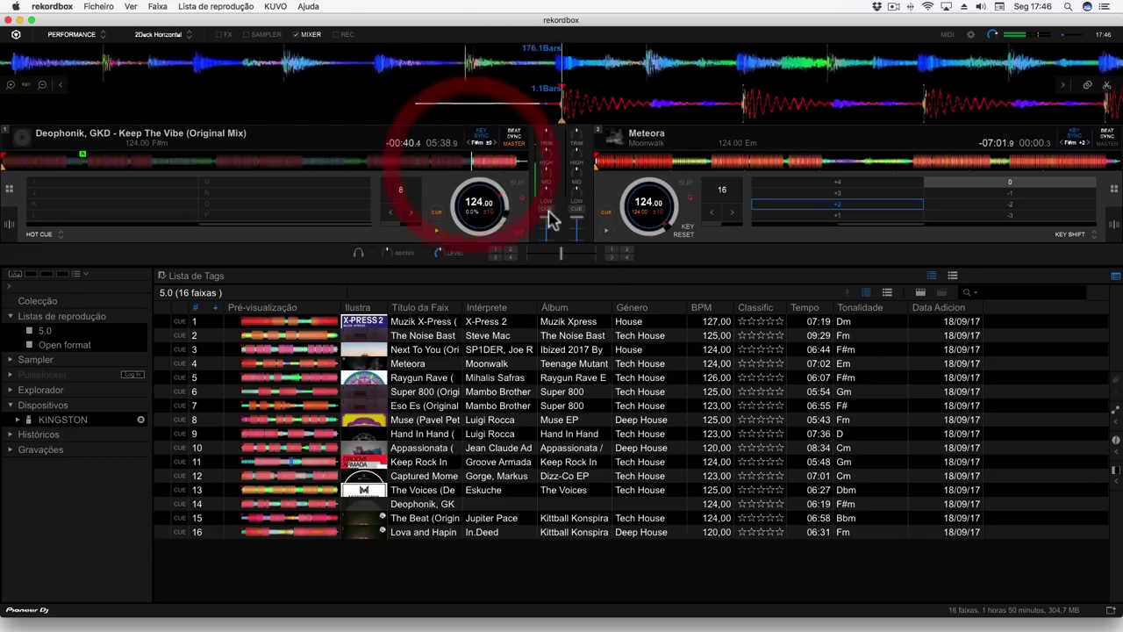
click(605, 230)
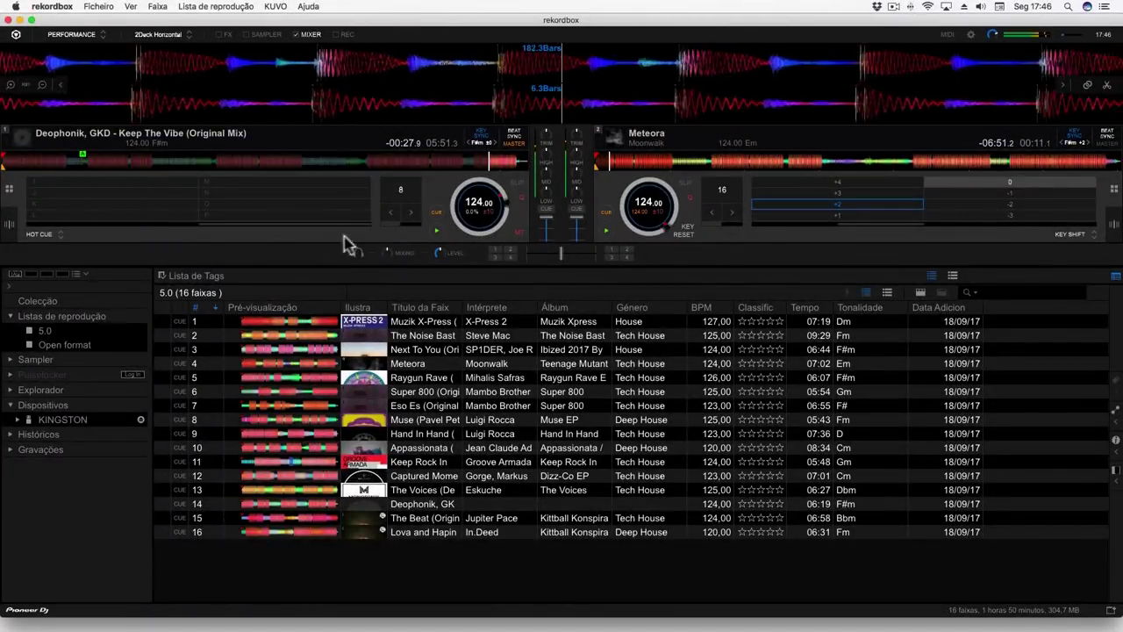
click(606, 213)
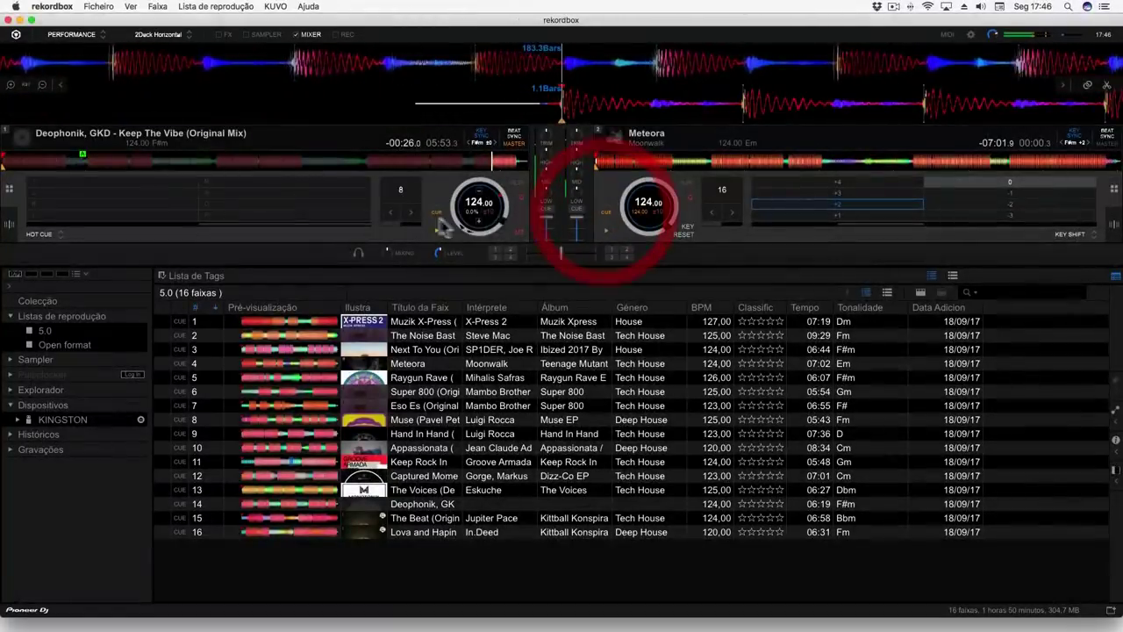
click(436, 213)
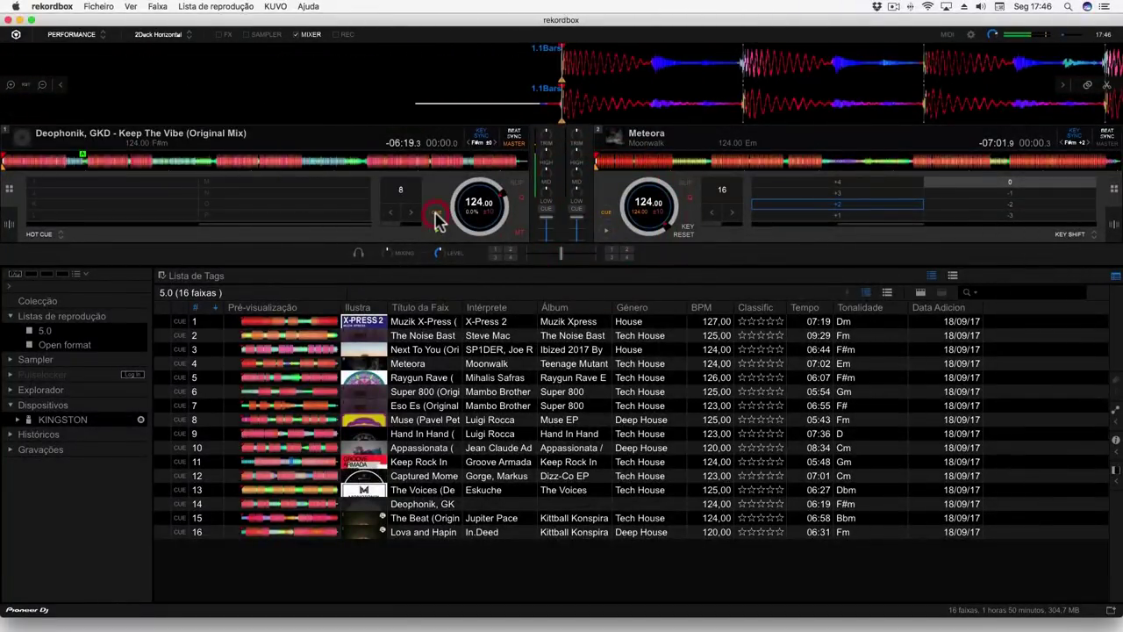
Try several Key Shift pads on deck 2, including -1, and set Meteora's key shift to +3
click(963, 203)
click(963, 193)
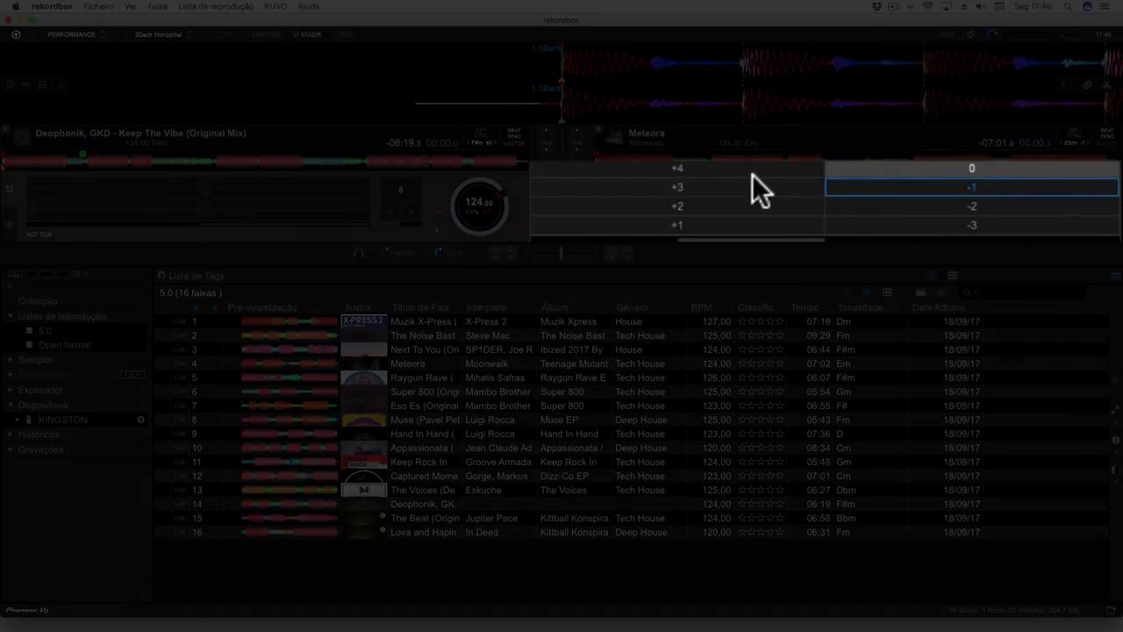
click(750, 167)
click(738, 193)
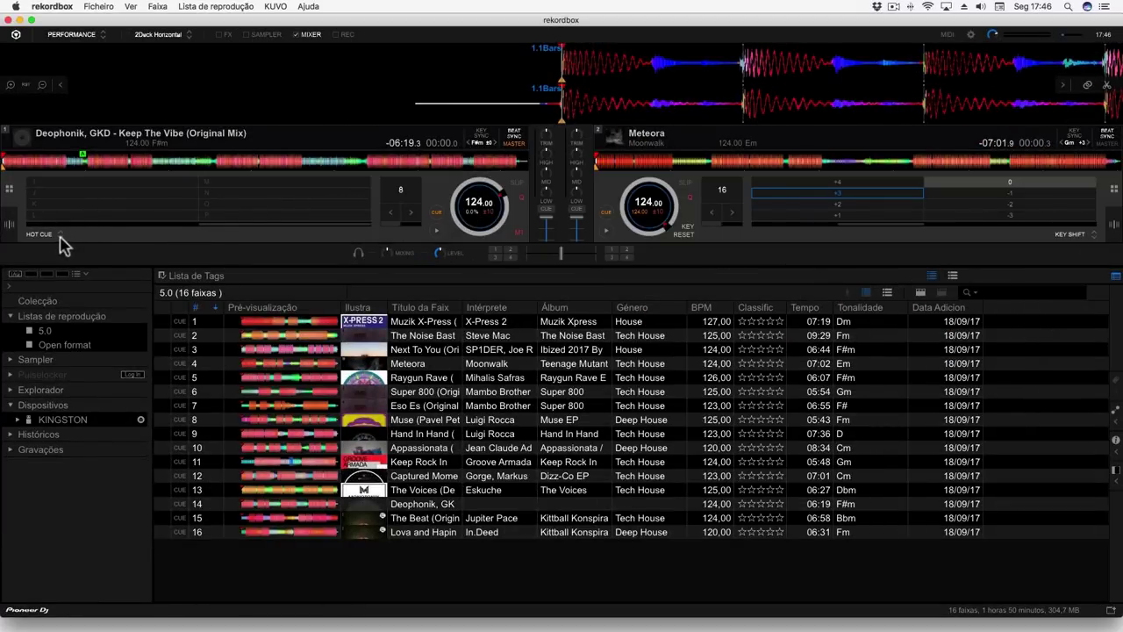
Switch deck 1's pads to KEYBOARD mode and choose HOT CUE A as the cue they play
click(59, 236)
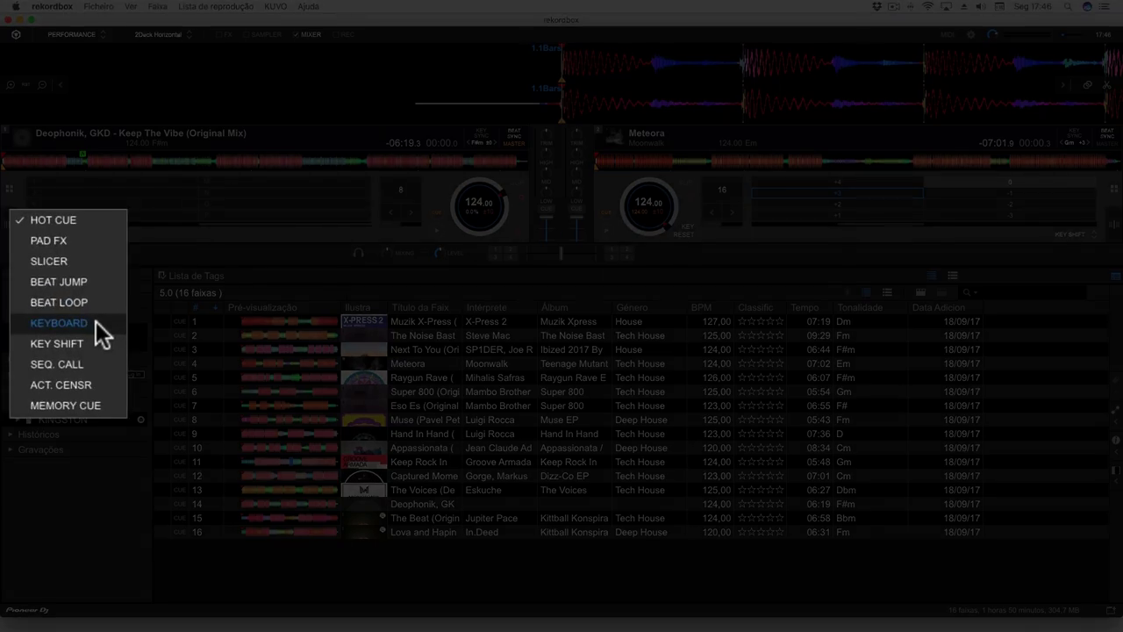
click(87, 323)
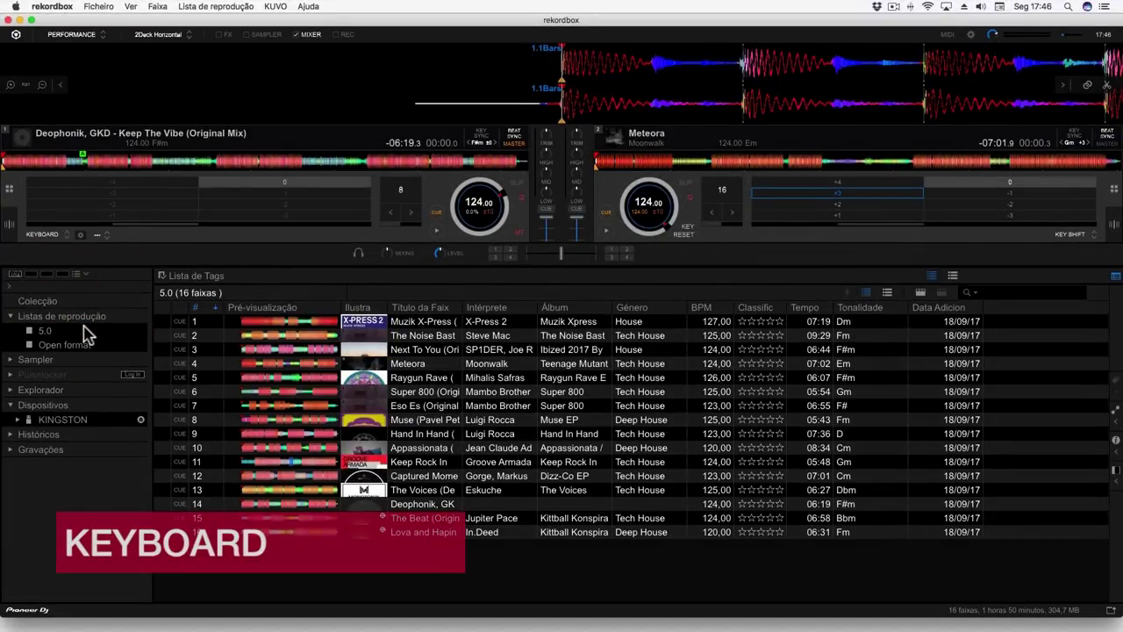
click(106, 236)
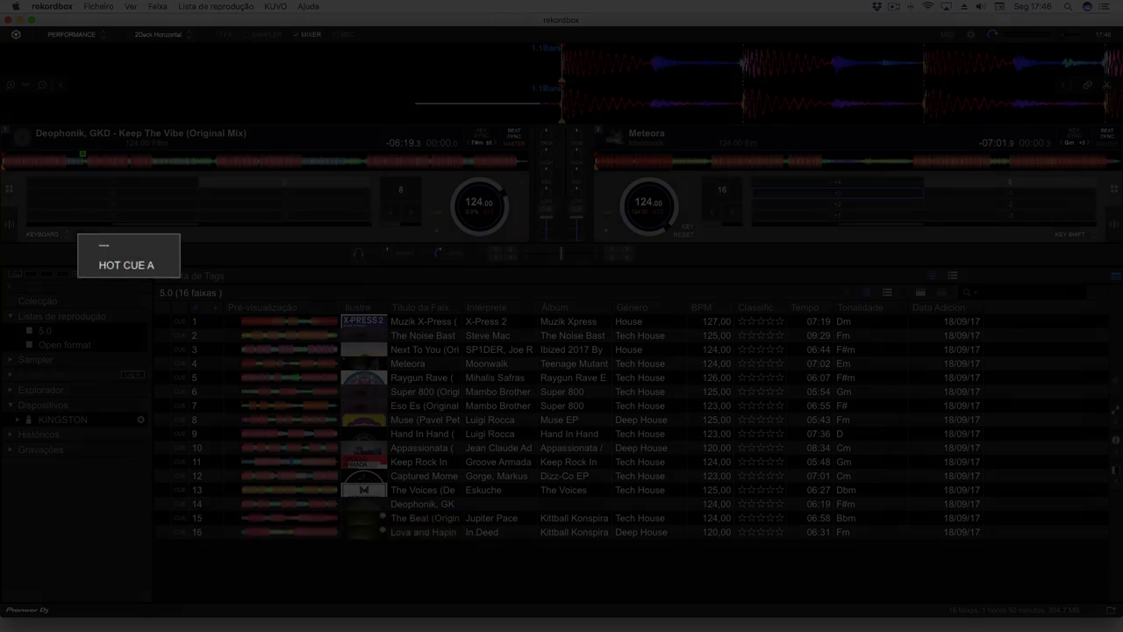
click(103, 264)
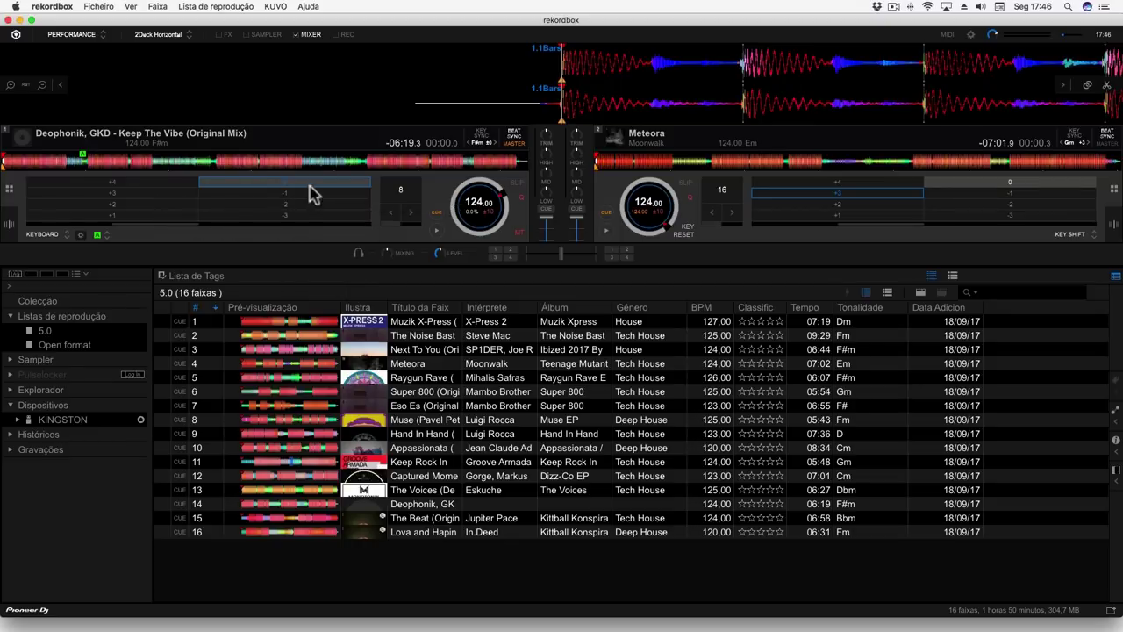
Play deck 1 and trigger hot cue A at different pitches with the Keyboard pads, including +2, +1 and -3
click(436, 231)
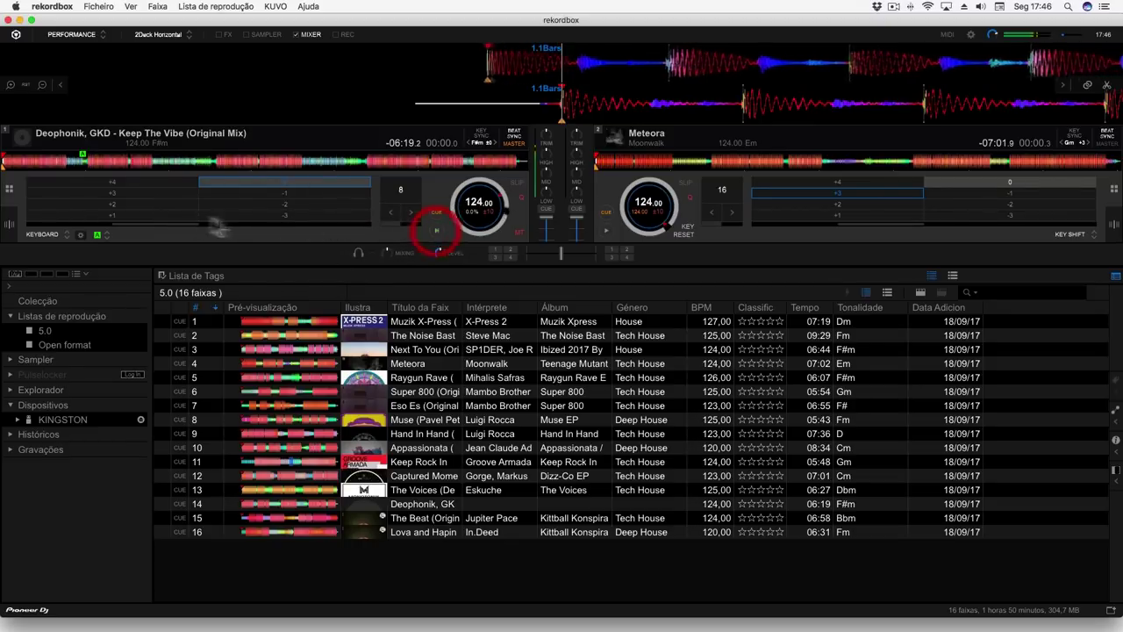
click(162, 187)
click(154, 203)
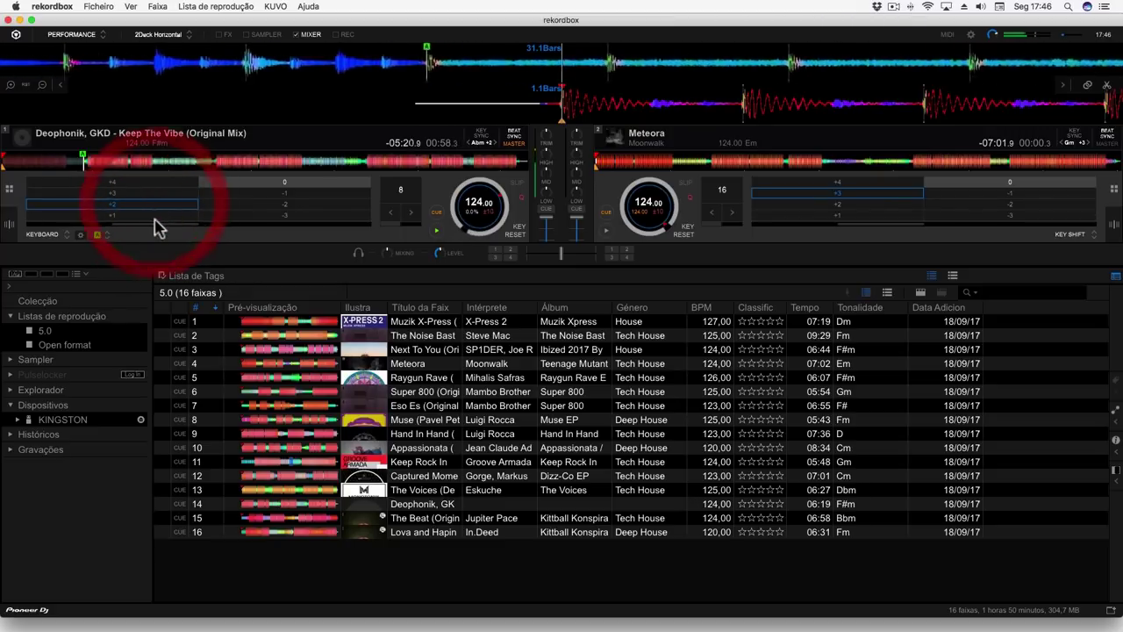
click(160, 219)
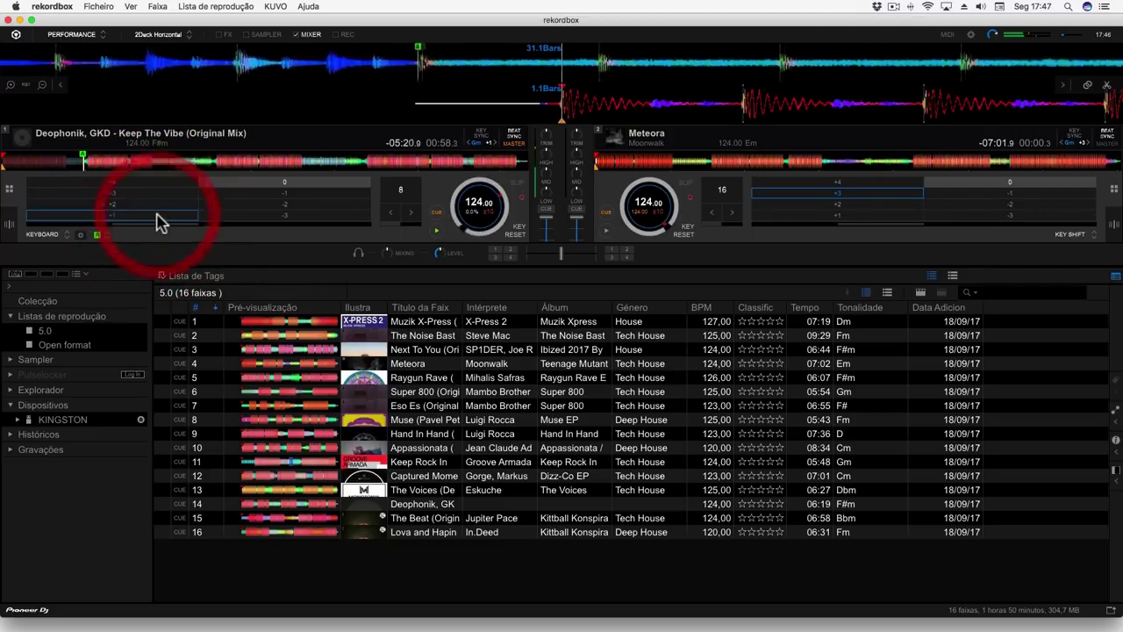
click(303, 219)
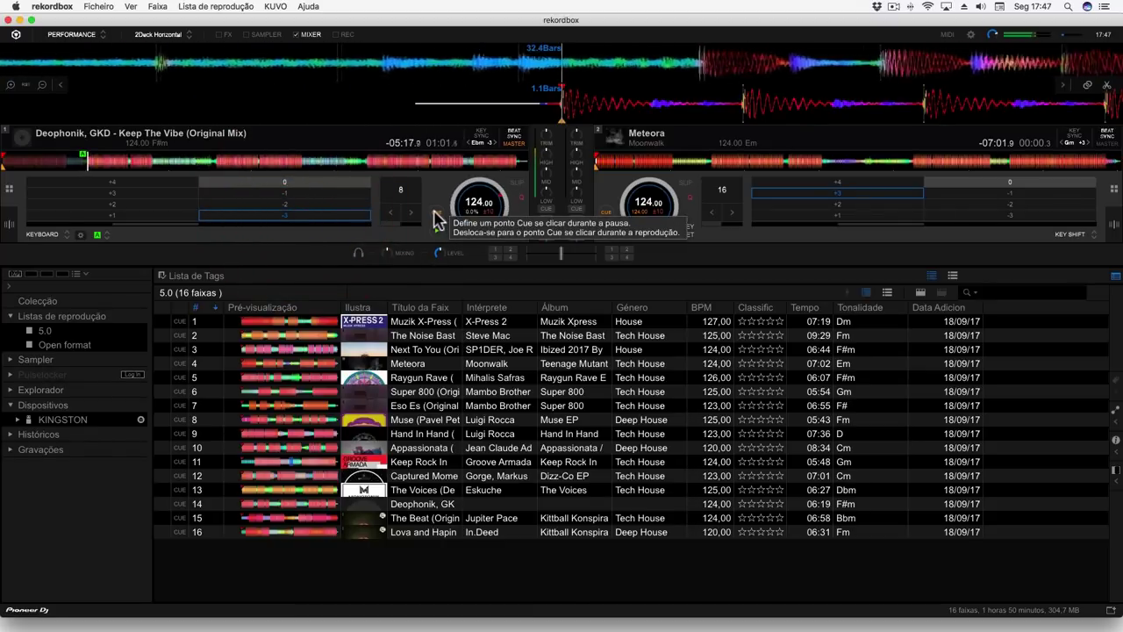
Switch deck 1's pads to PAD FX mode and show effects bank 2
click(64, 235)
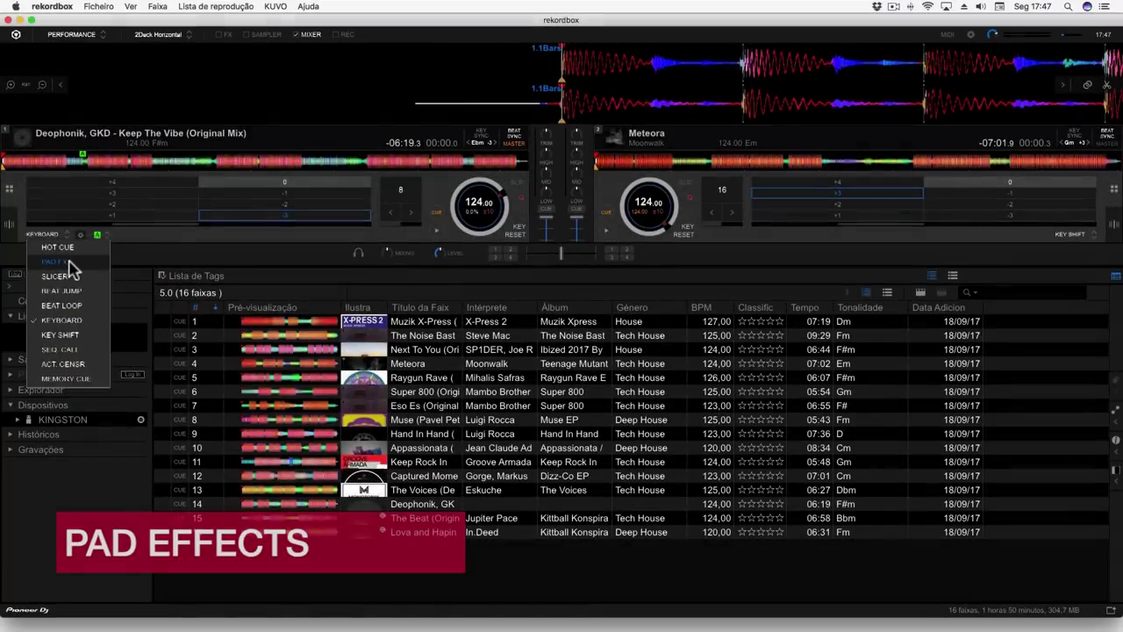
click(70, 261)
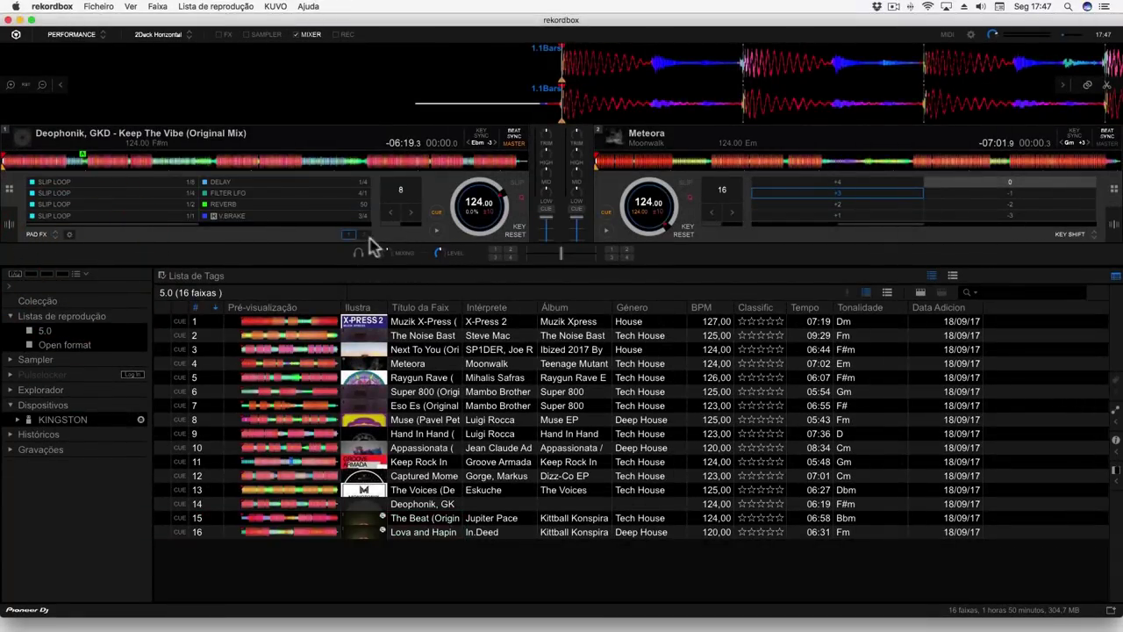
click(359, 237)
Open the PAD FX editing view on deck 1 and examine the adjustable effect parameters across the pads
click(71, 235)
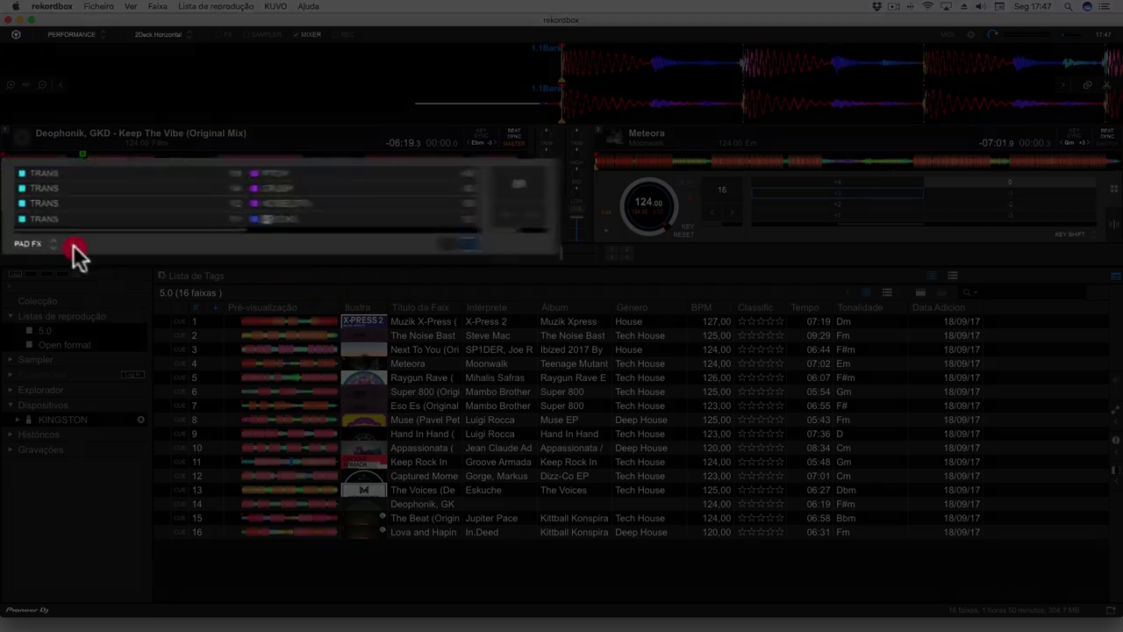
click(331, 229)
click(273, 230)
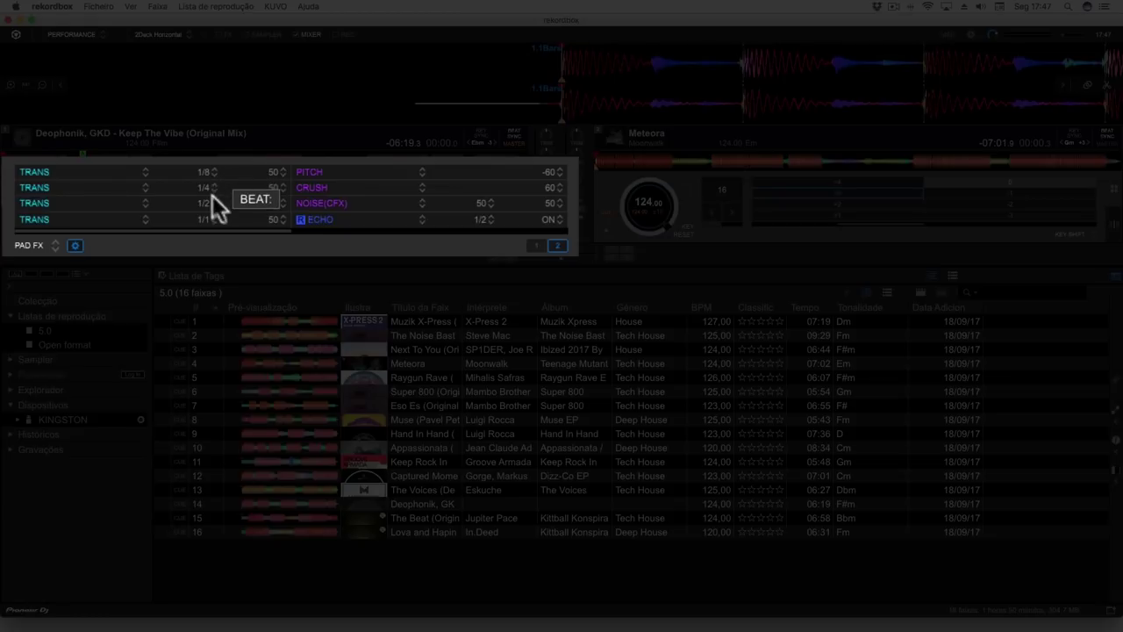
click(308, 230)
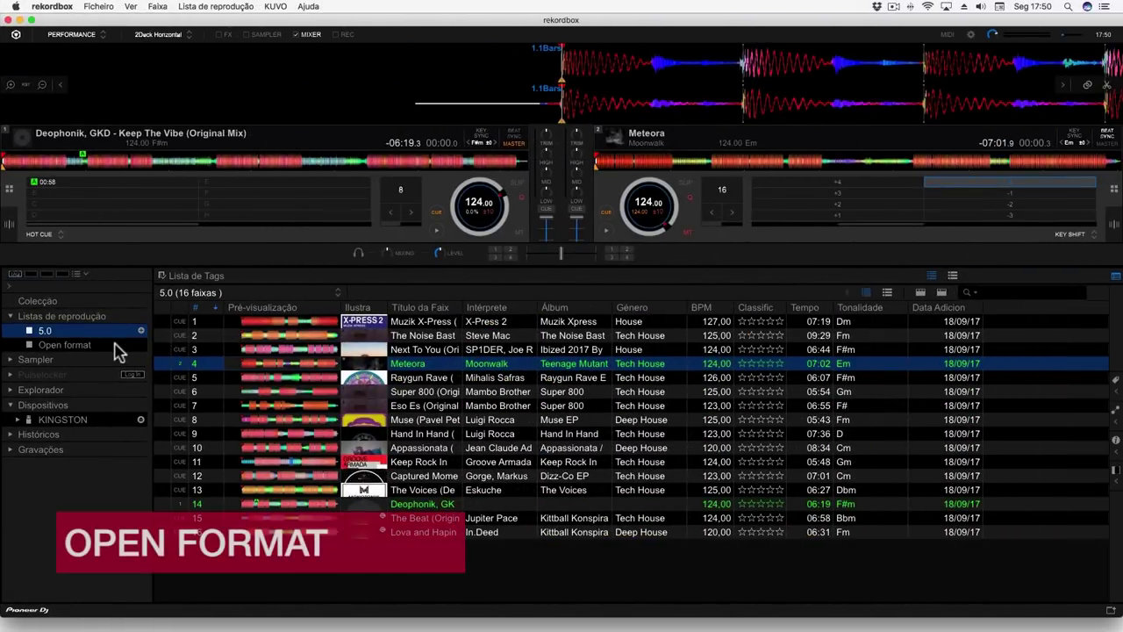
Open the Open format playlist and load Lowrider on deck 1 and Carolina Carol Bela on deck 2
click(112, 345)
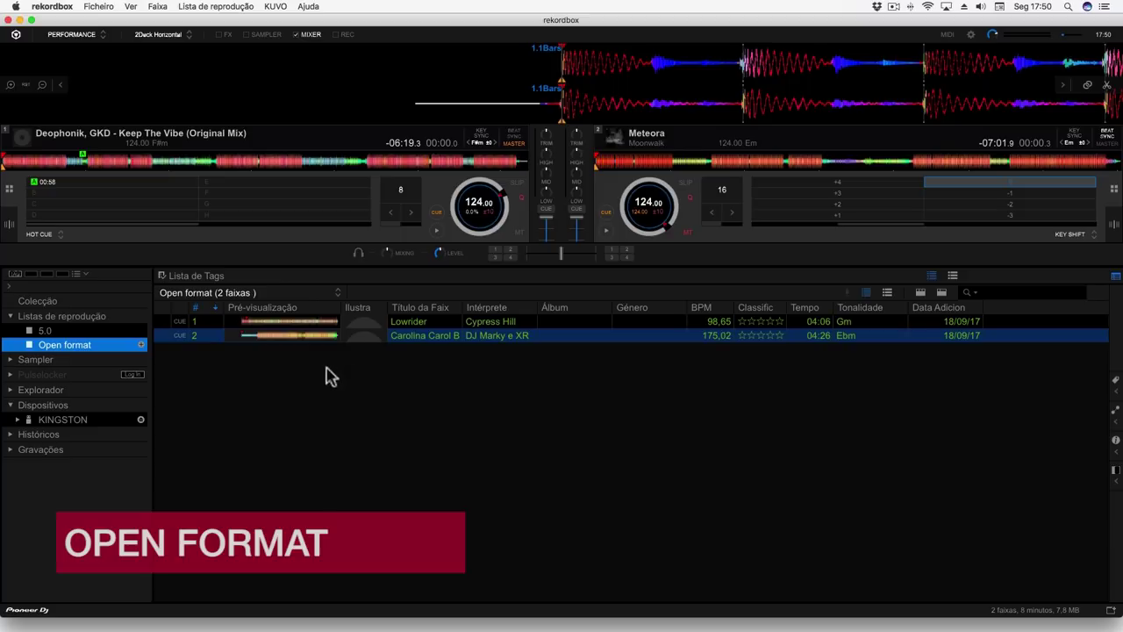
drag(587, 321, 653, 68)
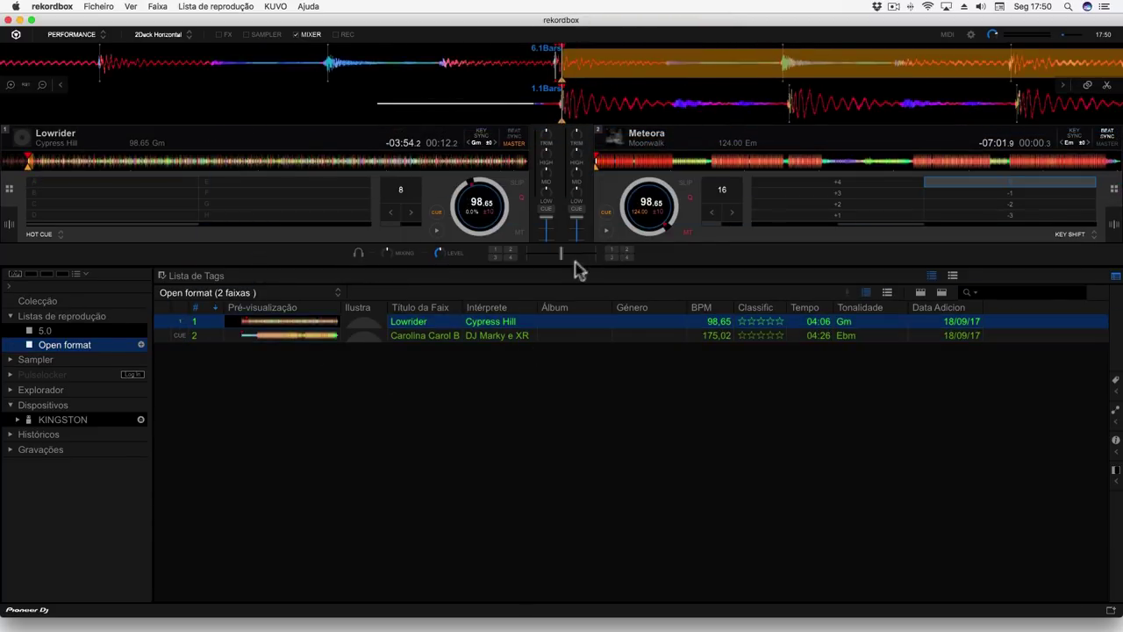
drag(570, 337, 827, 146)
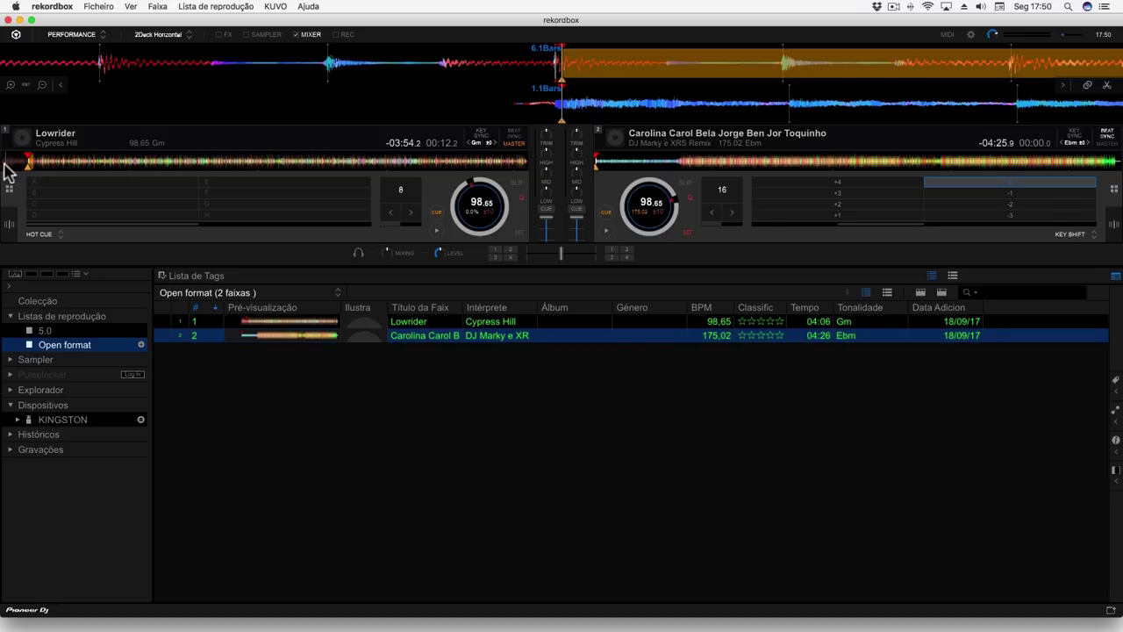
Listen briefly to Lowrider on deck 1 and set its cue point on the first beat at the track's start
click(438, 229)
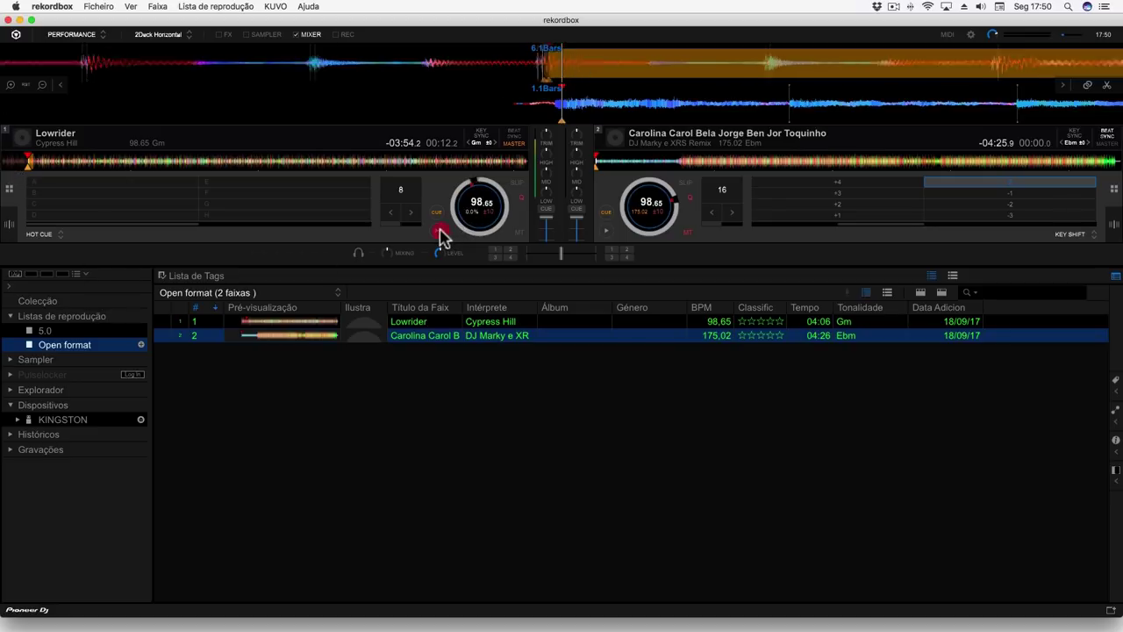
click(436, 212)
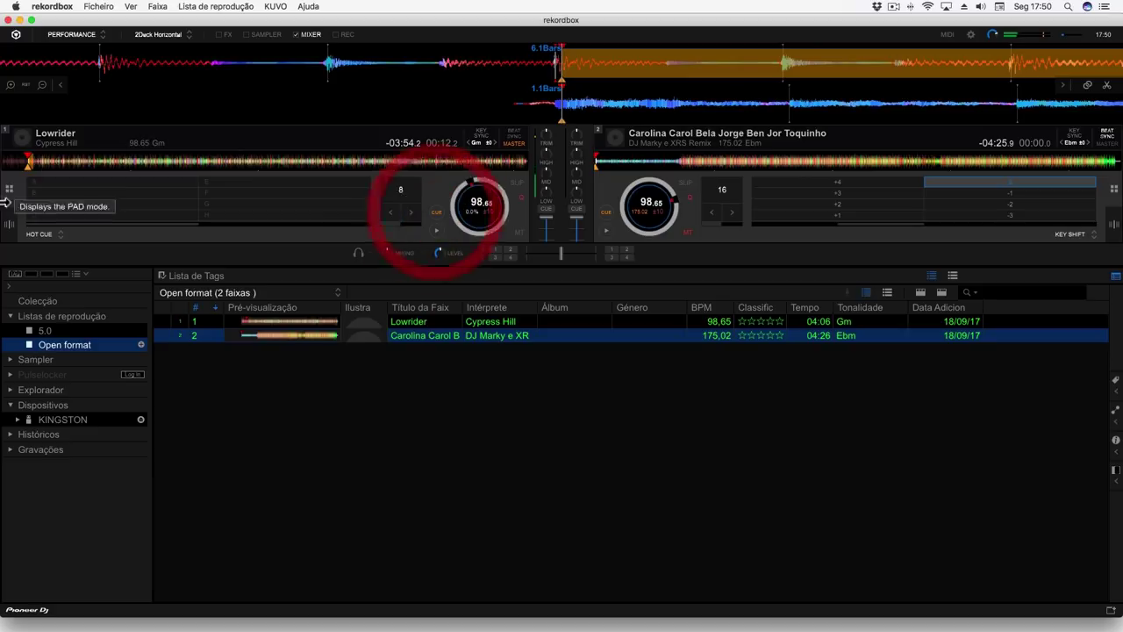
click(6, 160)
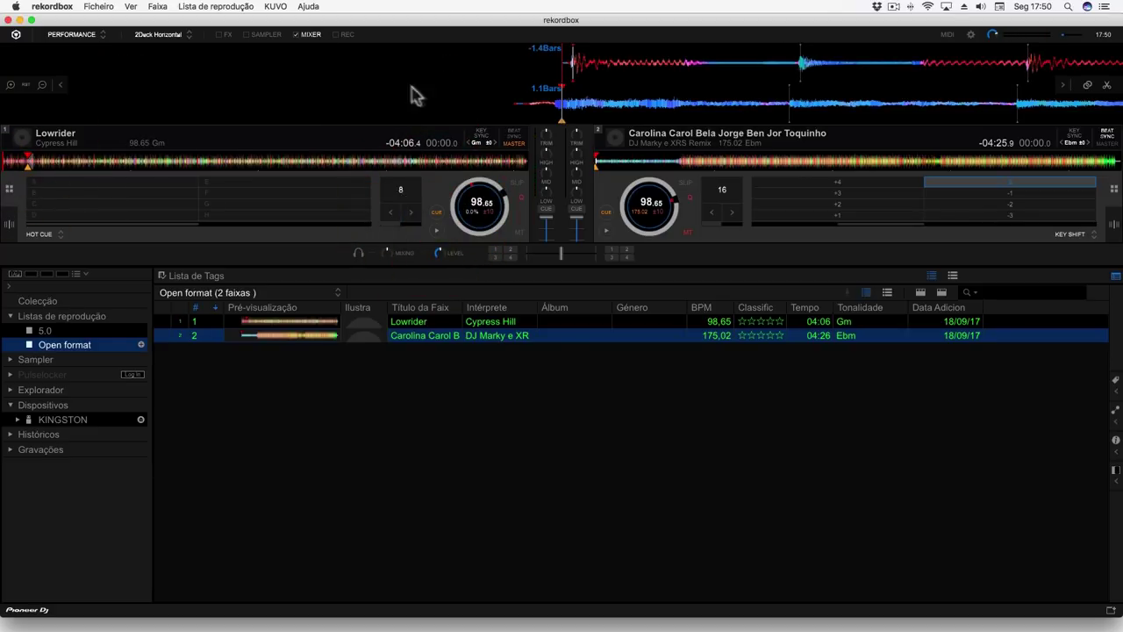
drag(602, 66, 588, 67)
click(436, 213)
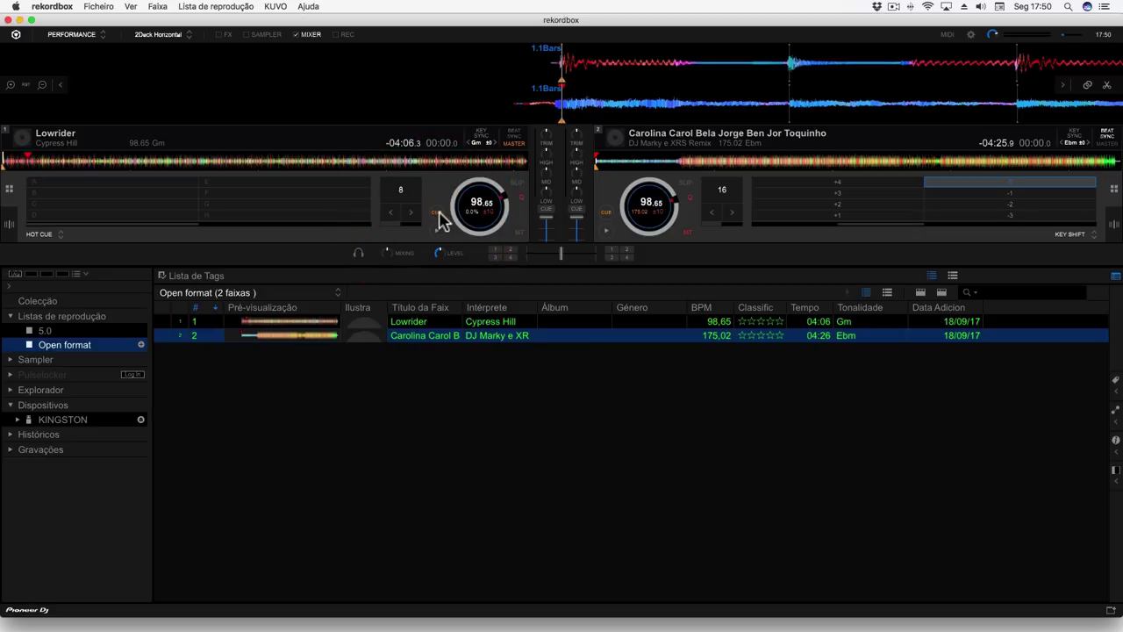
Activate and test an 8-beat auto loop at the start of Lowrider, and activate a 16-beat one on Carolina Carol Bela
click(399, 200)
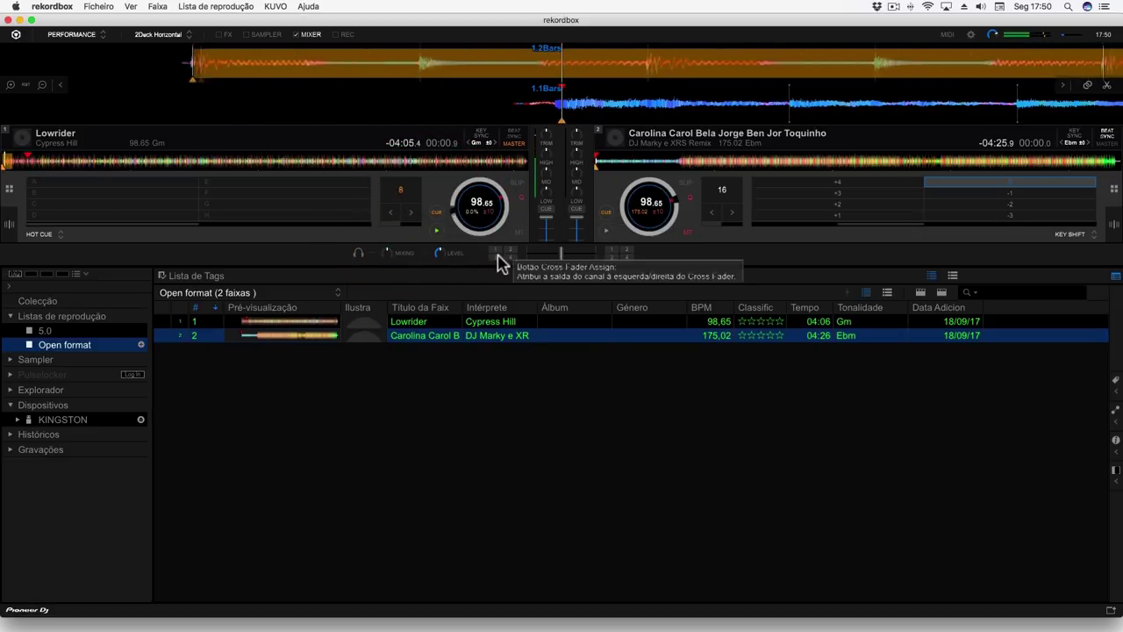
click(436, 212)
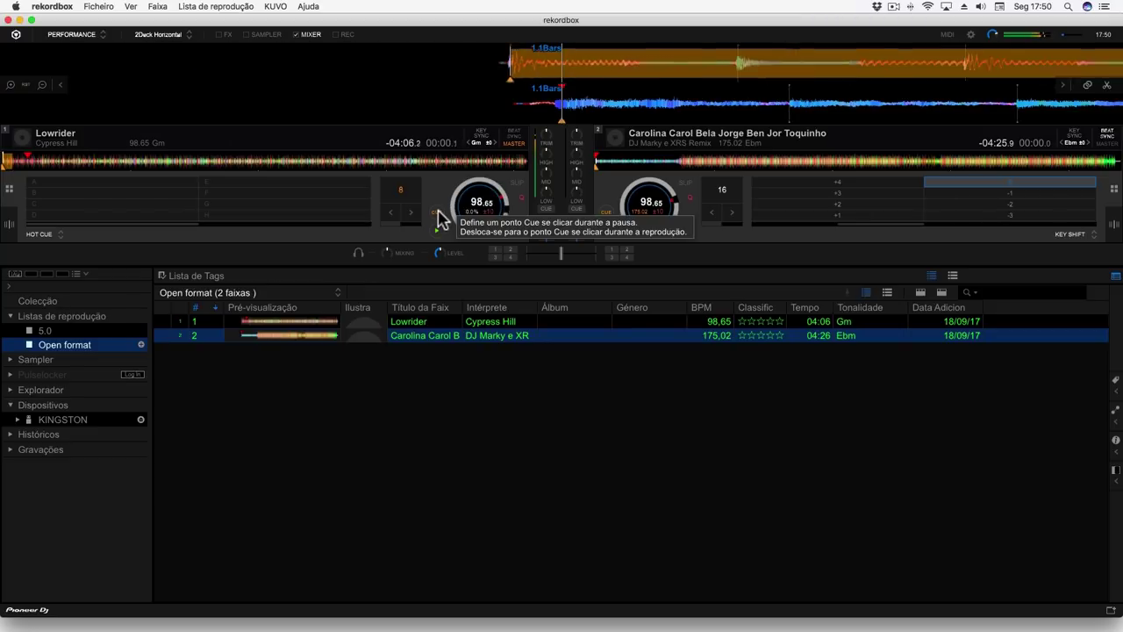
click(436, 212)
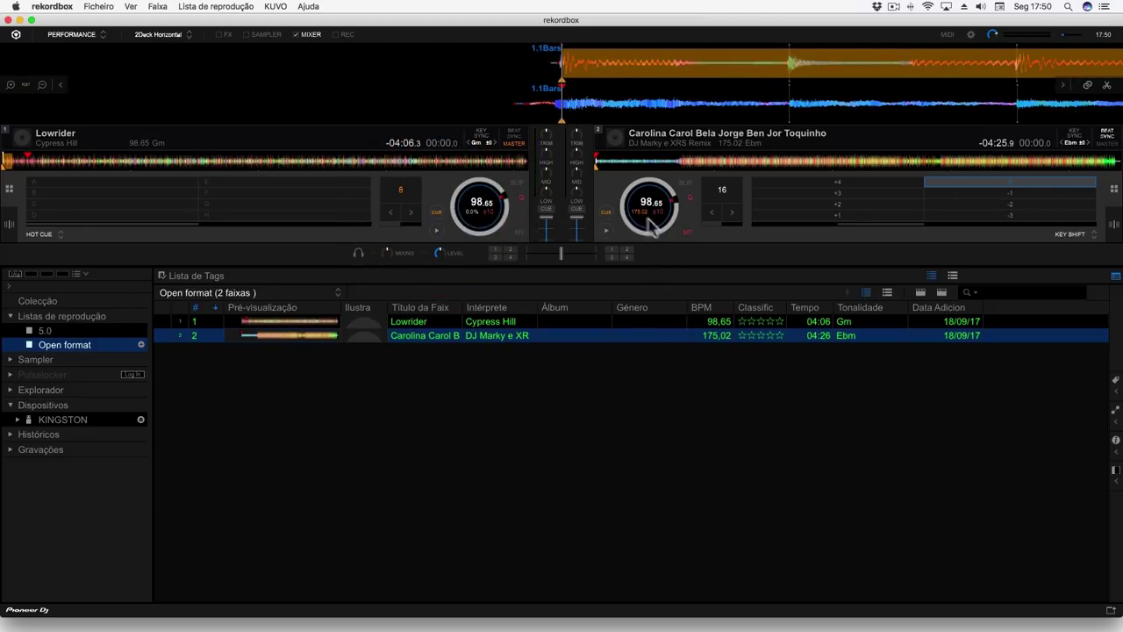
click(725, 189)
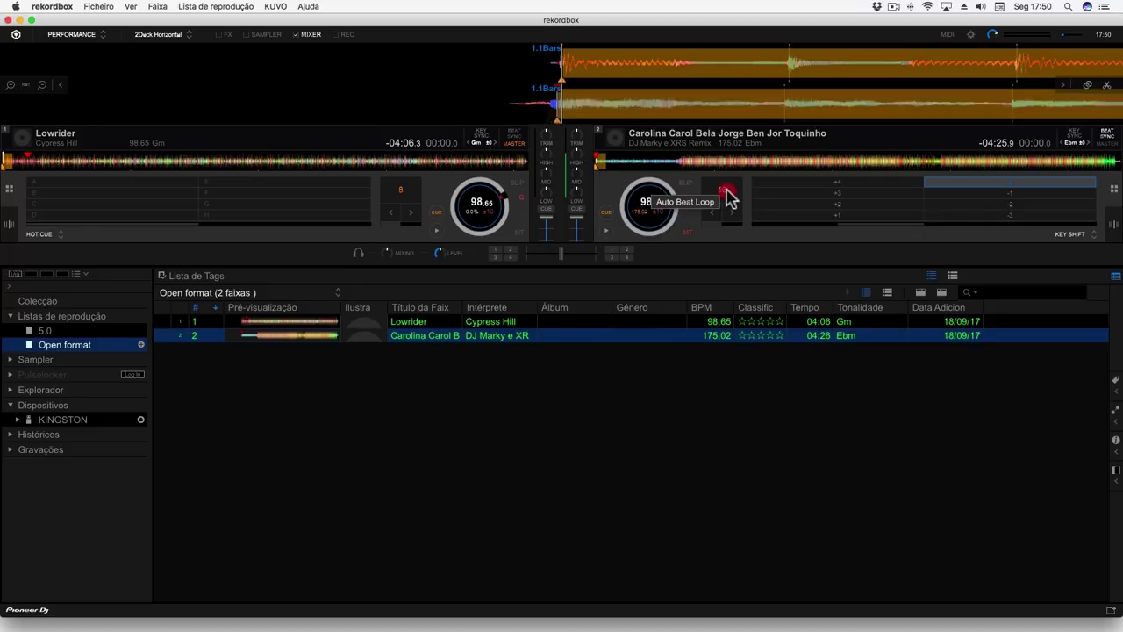
Return deck 2 to its cue point and allow Beat Sync with double/half BPM in the controller's deck preferences
click(606, 212)
click(606, 212)
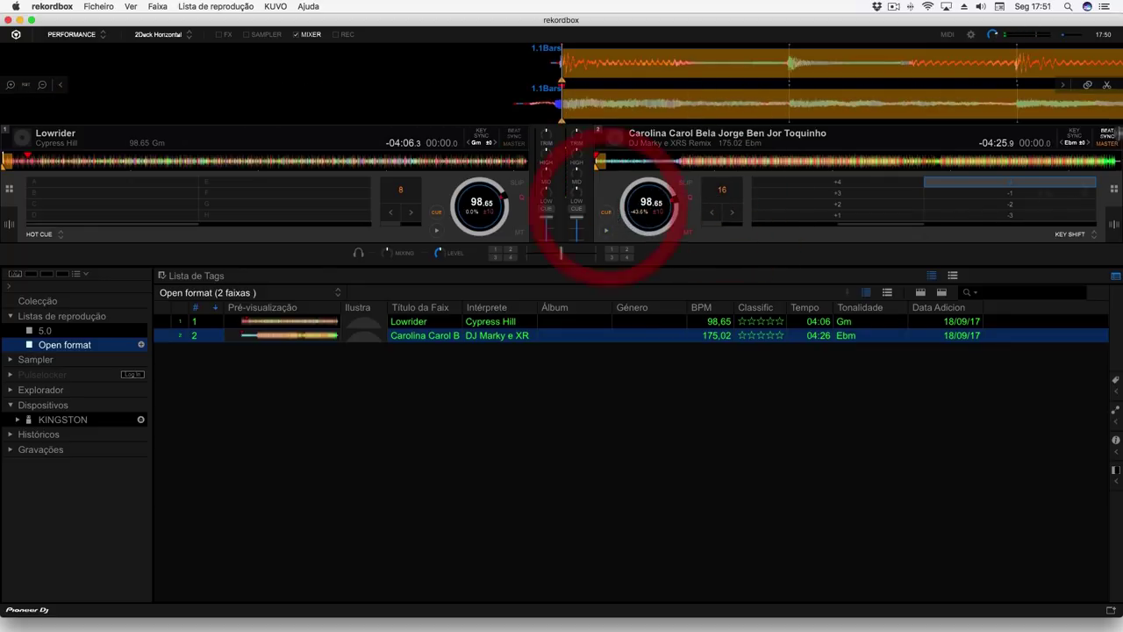
click(970, 35)
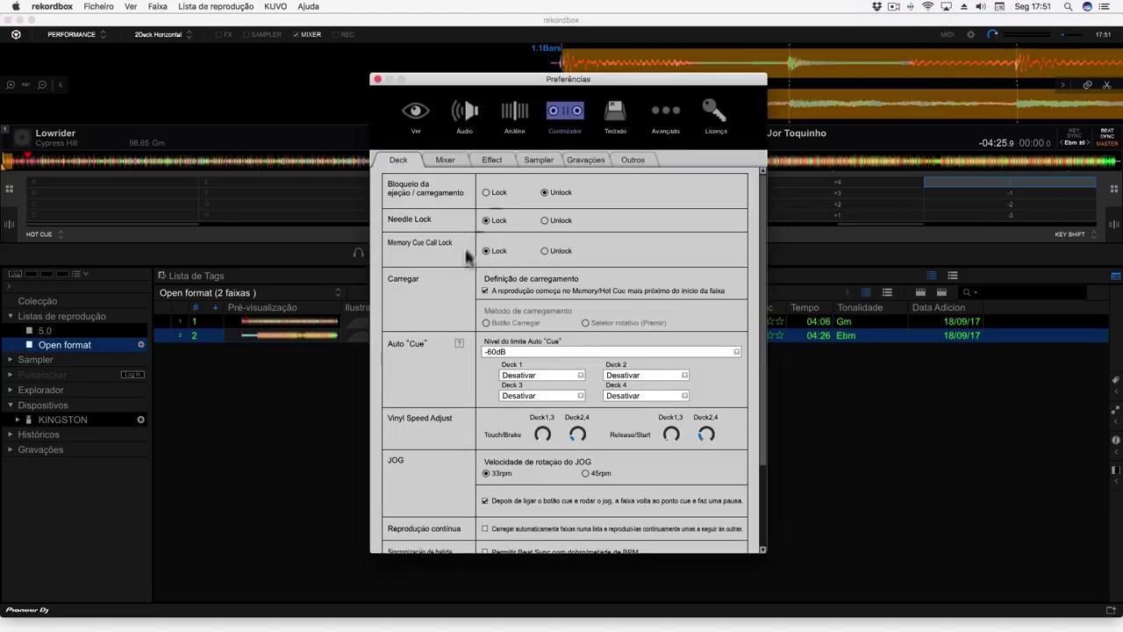
scroll(536, 289, down, 5)
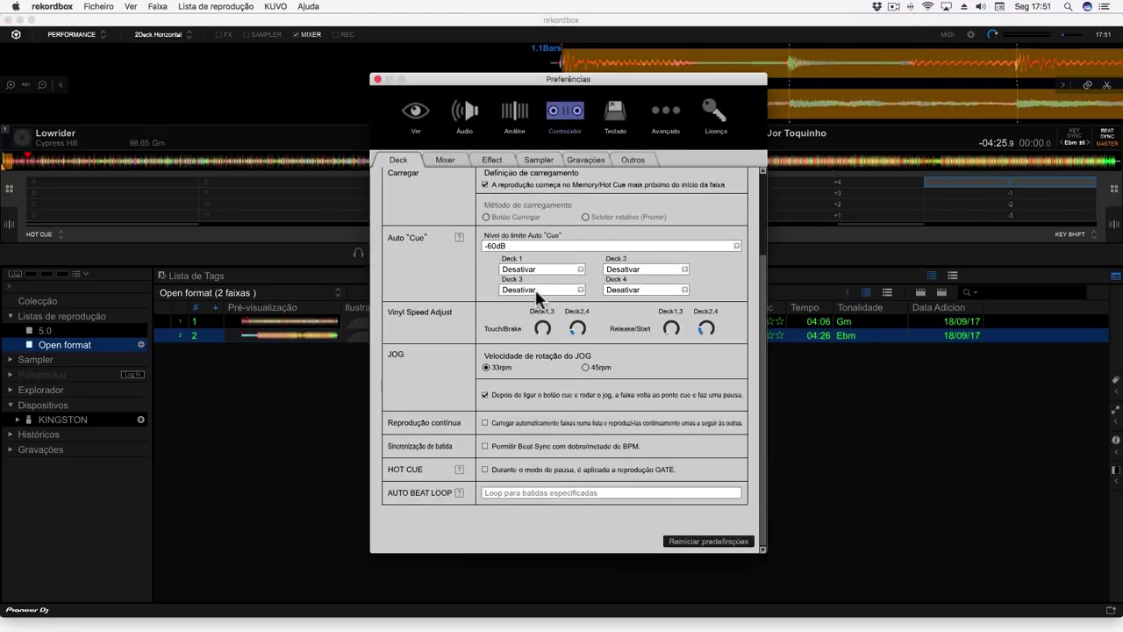
click(484, 446)
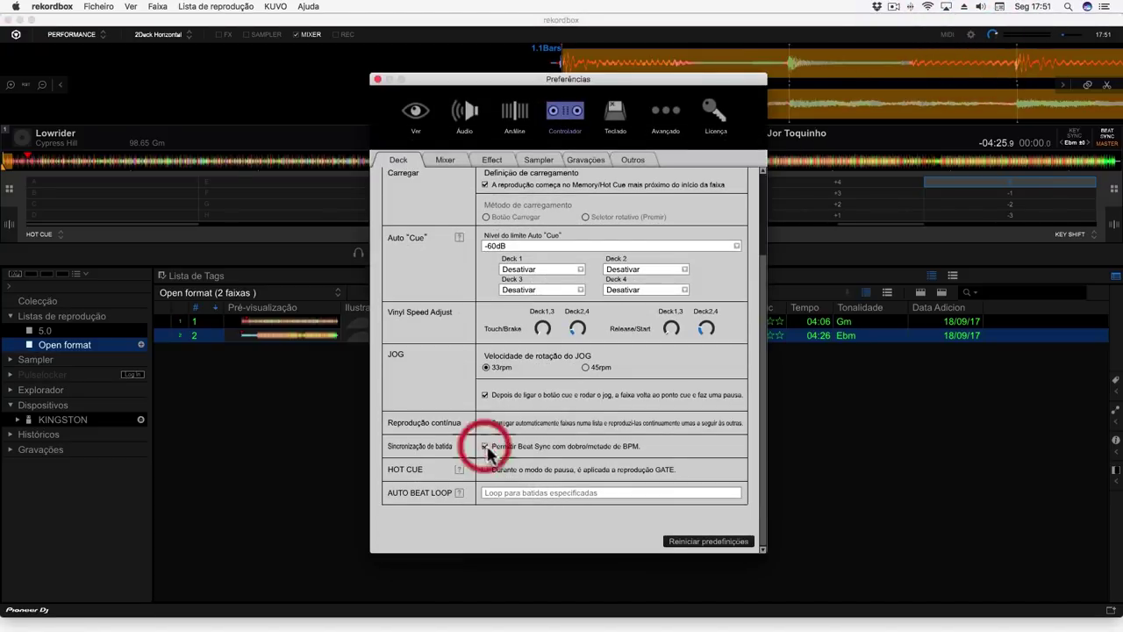
click(377, 79)
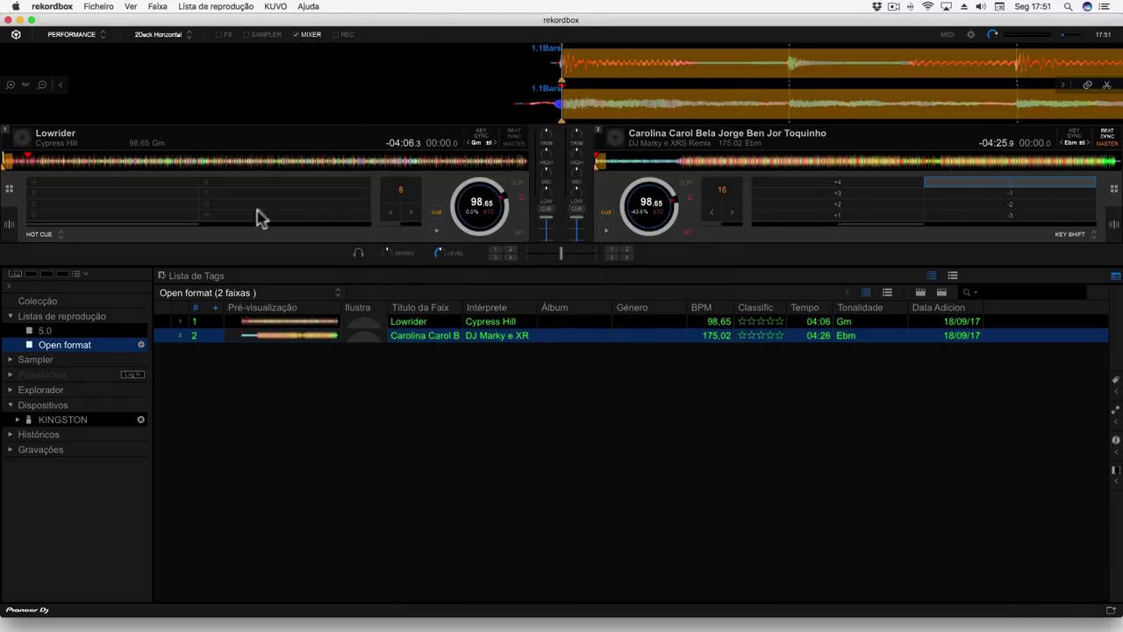
Reload Carolina Carol Bela on deck 2, activate a 16-beat auto loop, listen to it and return to the cue point
drag(612, 344, 770, 175)
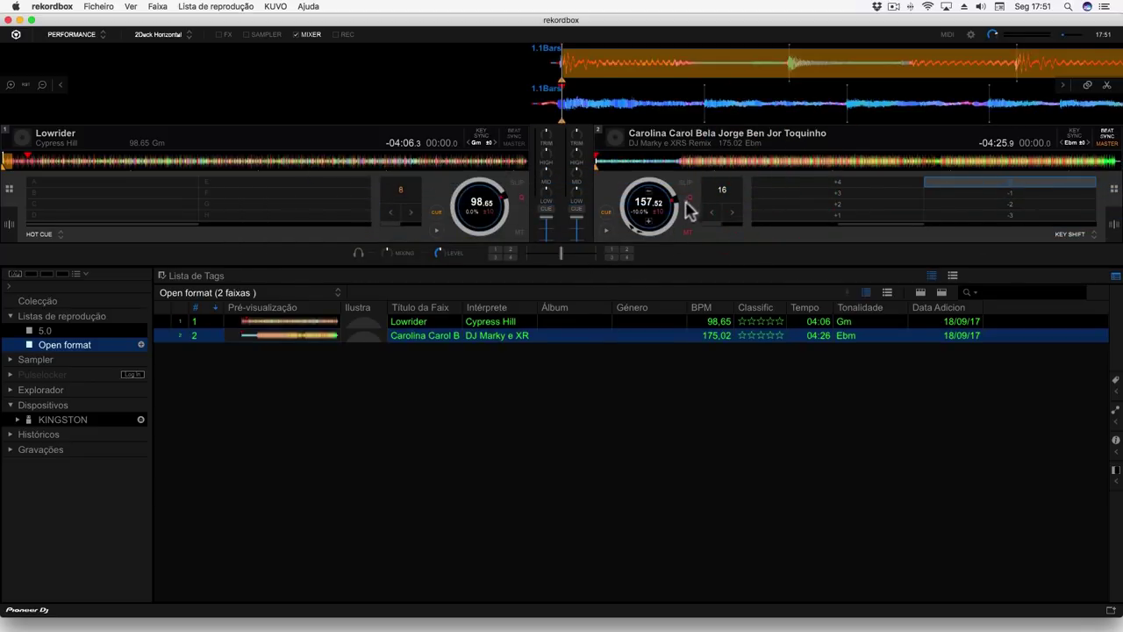
click(724, 195)
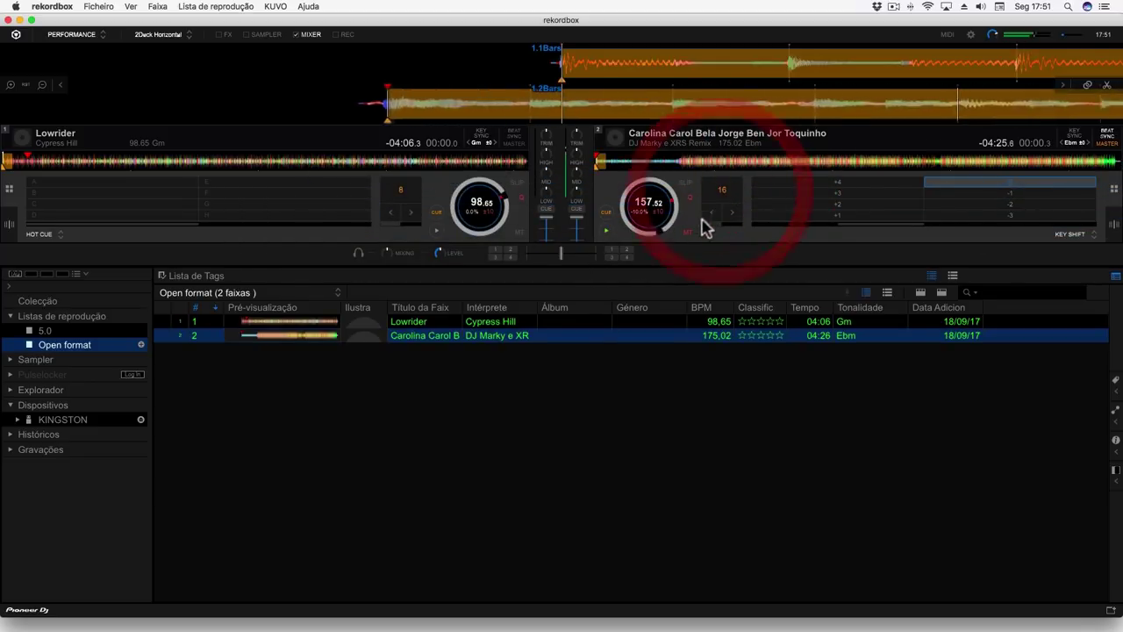
click(606, 217)
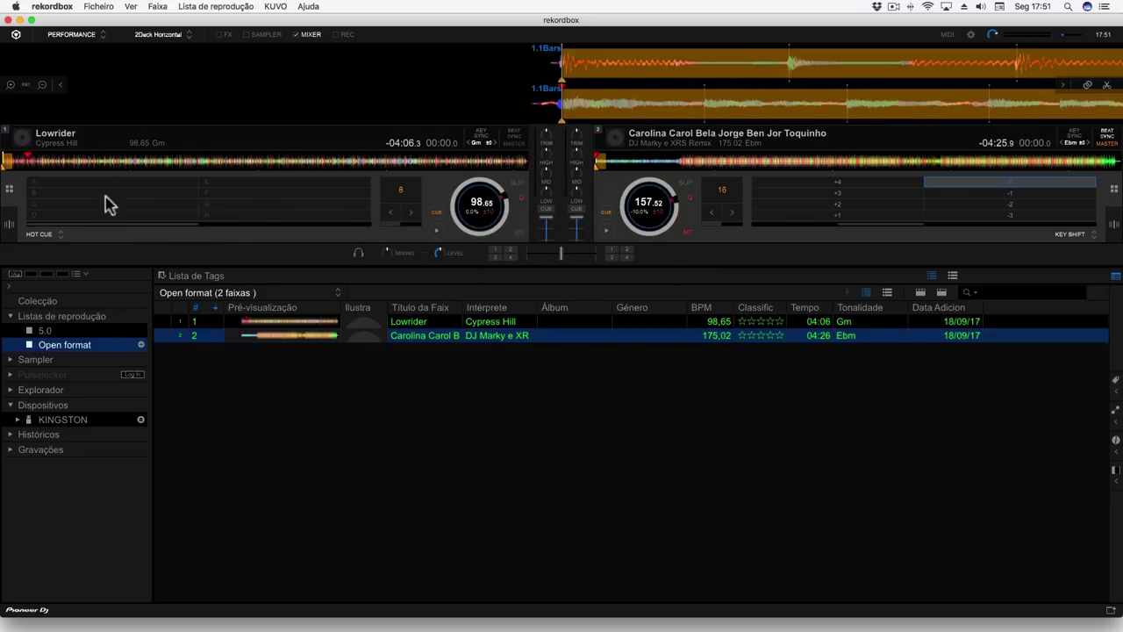
Play Lowrider and Carolina Carol Bela together without and with Beat Sync on deck 2, returning both decks to their cue points
click(436, 232)
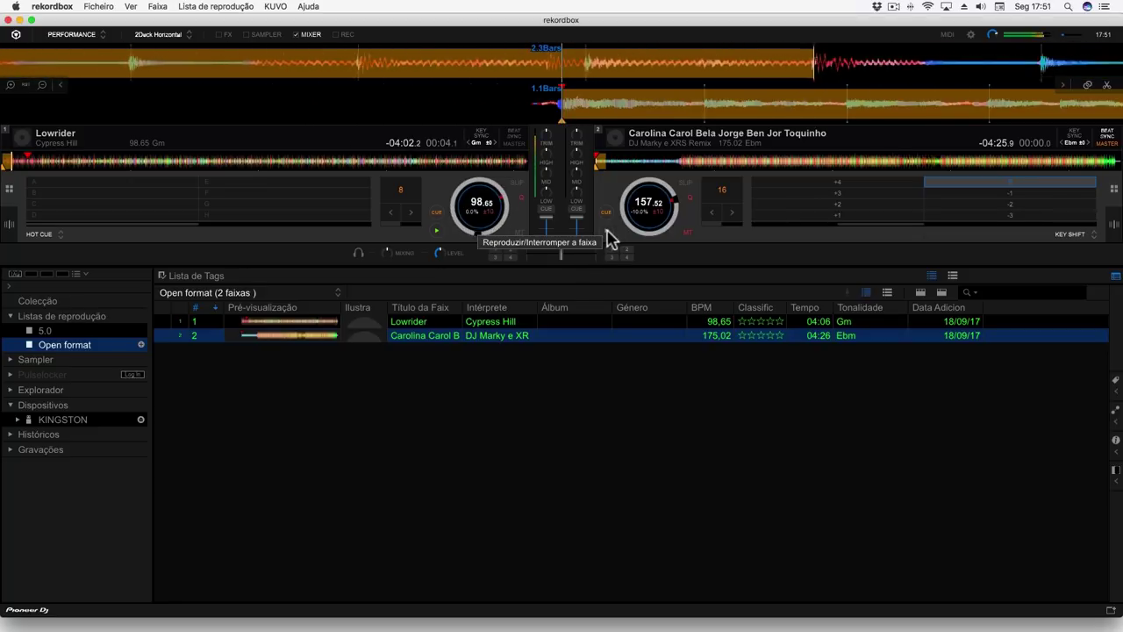
click(611, 233)
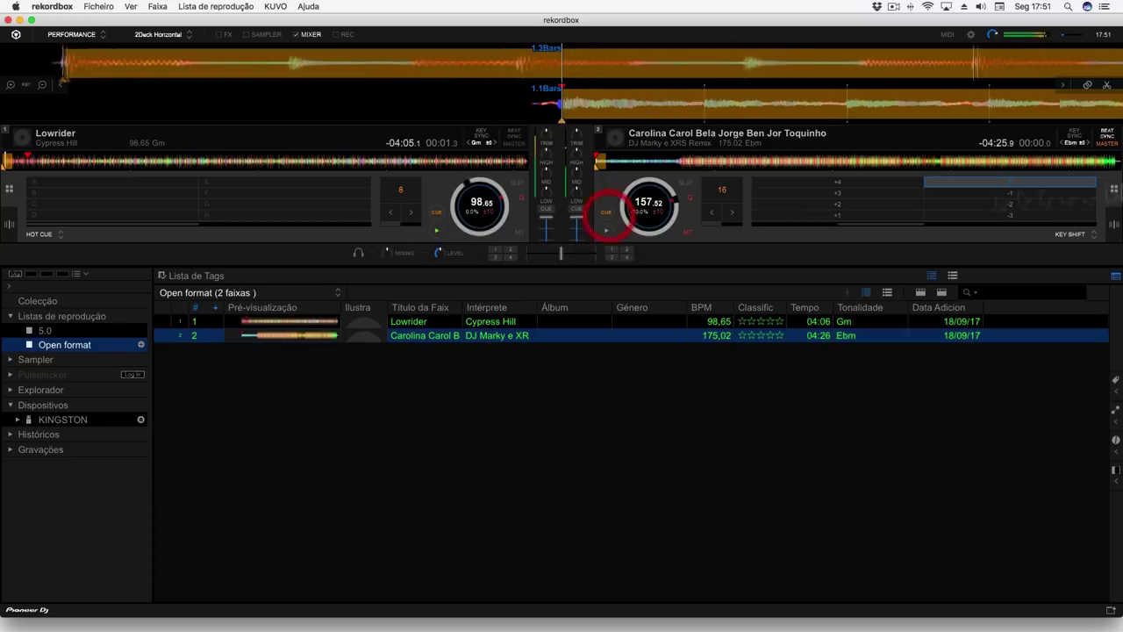
click(1107, 135)
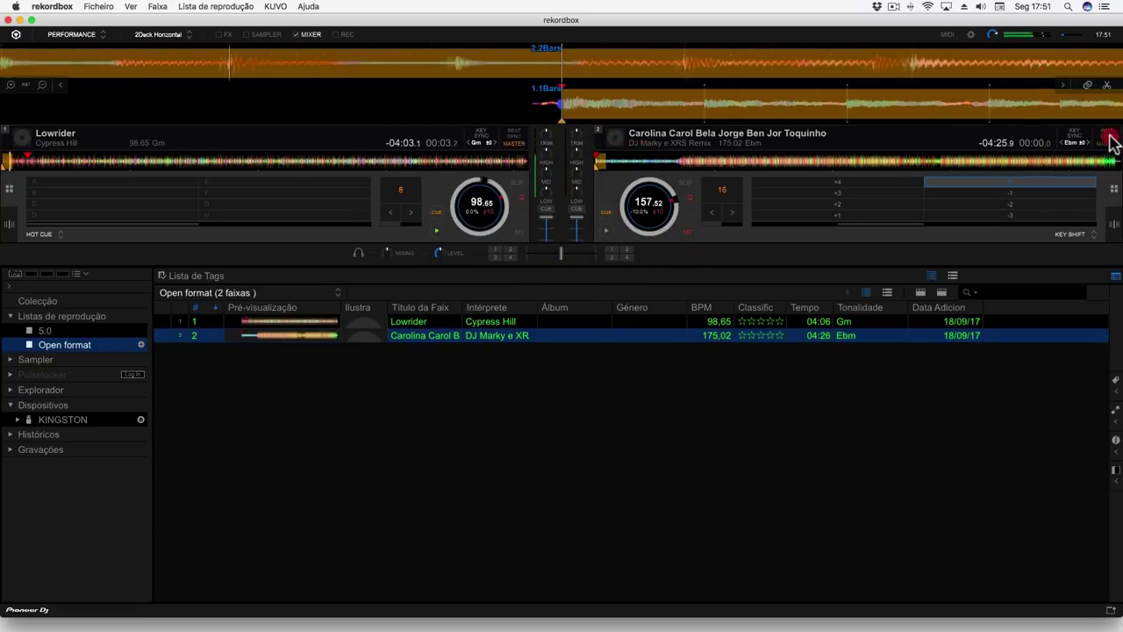
click(607, 235)
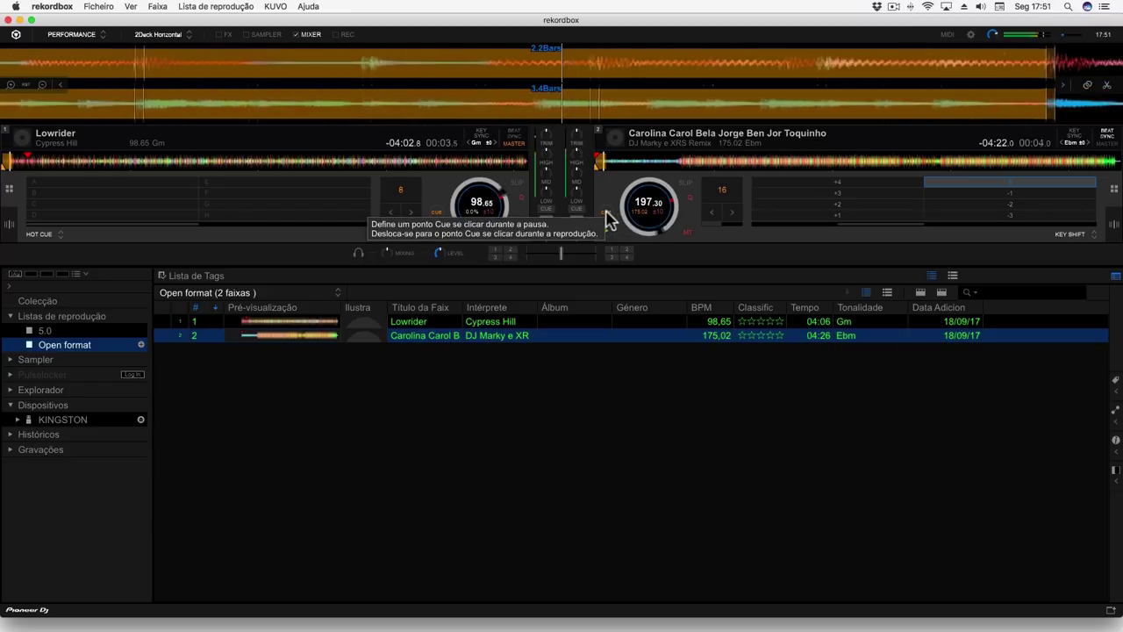
click(606, 217)
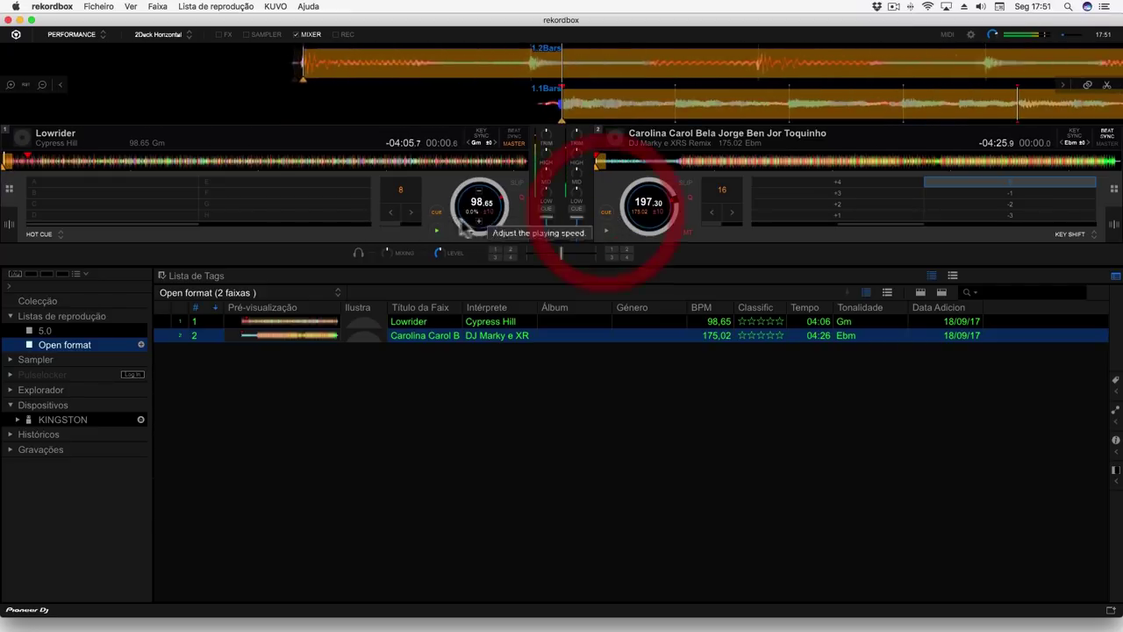
click(435, 216)
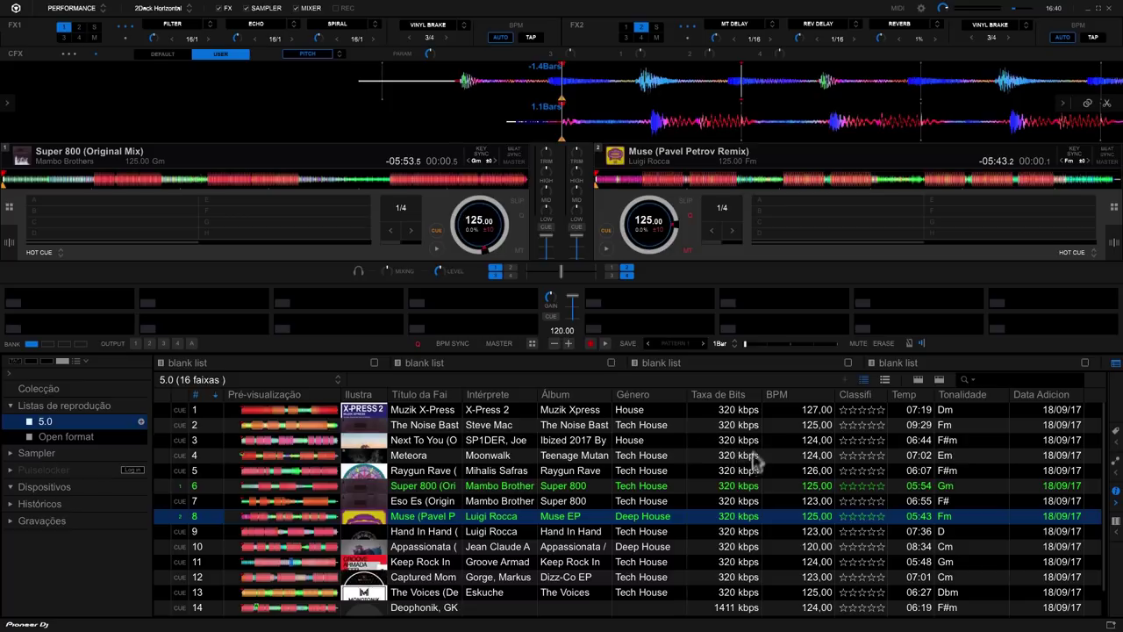
Load Muzik X-Press (Skylark Remix 2008) on deck 2 and manually adjust its tempo to about 125.09 BPM
drag(781, 409, 807, 169)
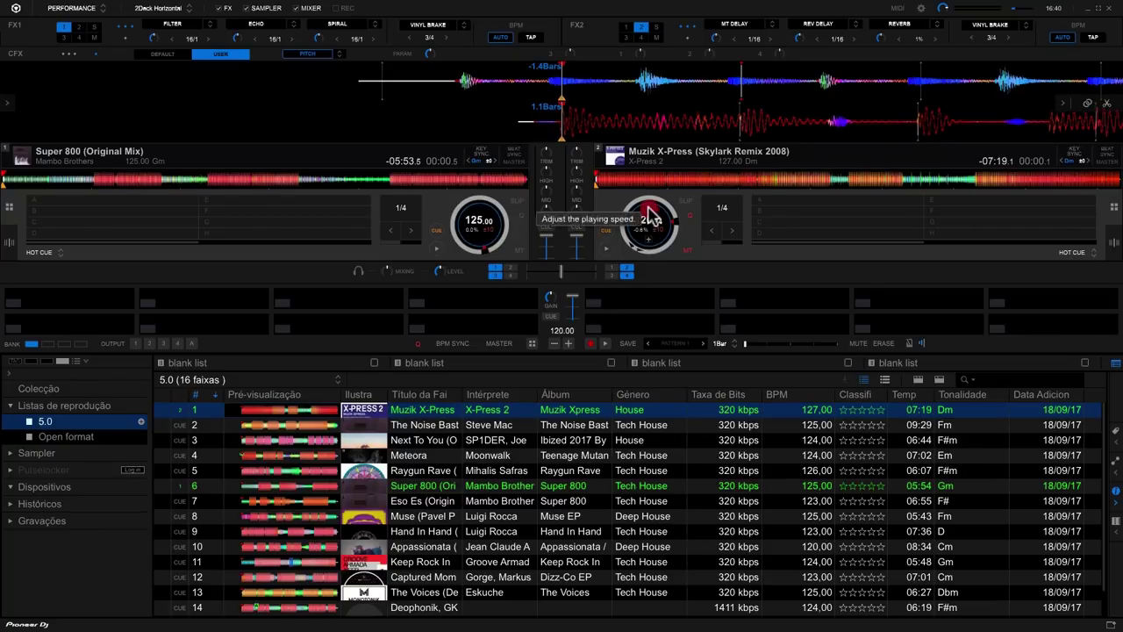
drag(650, 216, 647, 215)
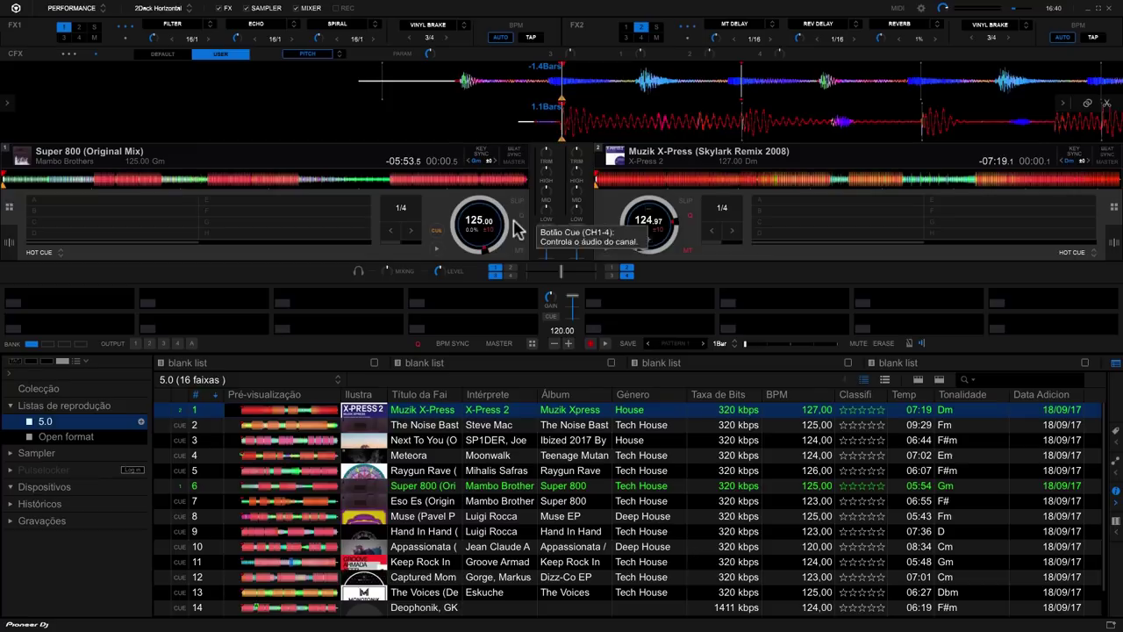
drag(645, 243, 650, 250)
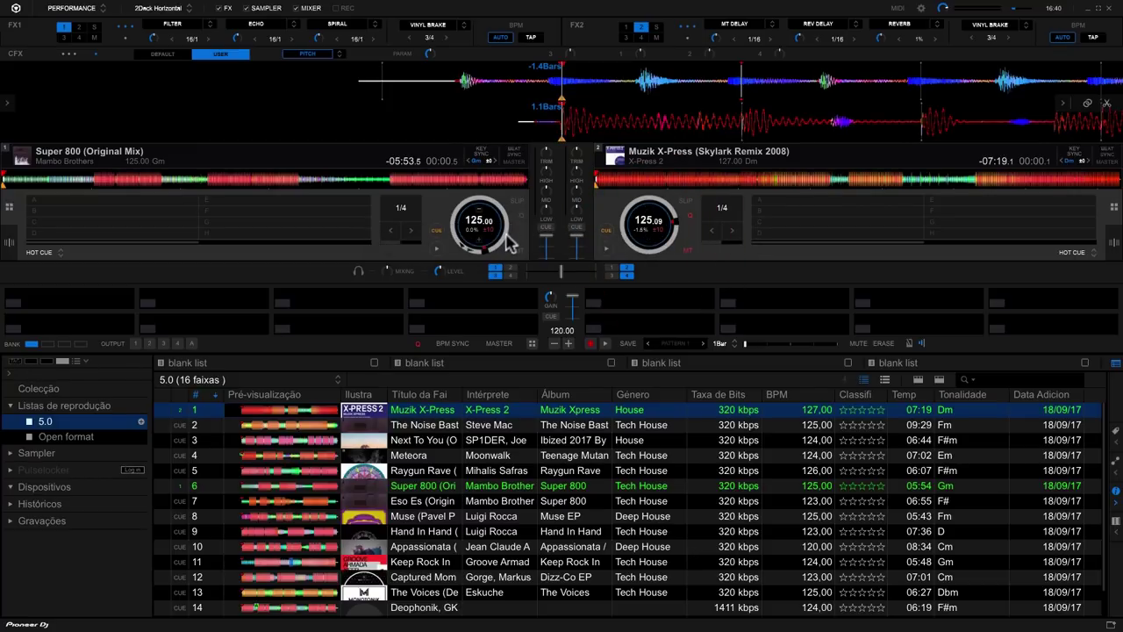